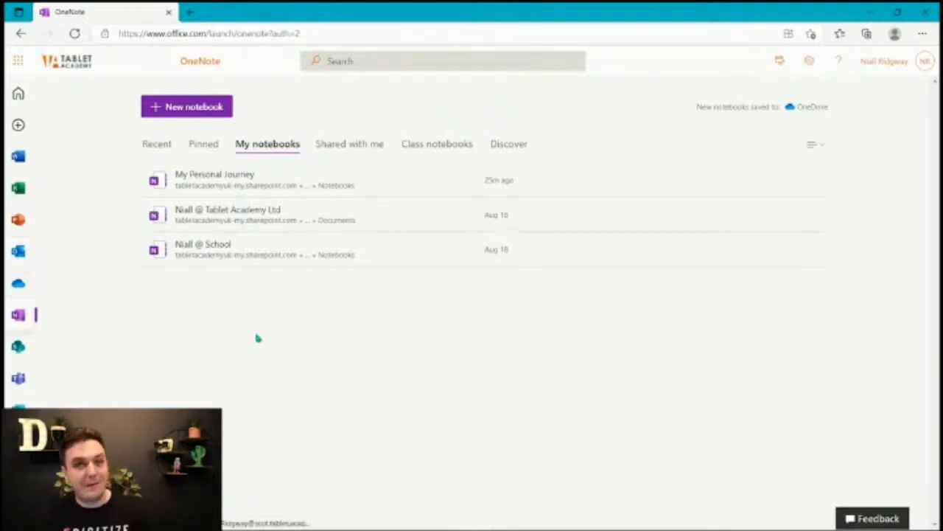
Look through the recent, pinned, shared, class and Discover notebook lists, ending on My notebooks.
left_click(167, 147)
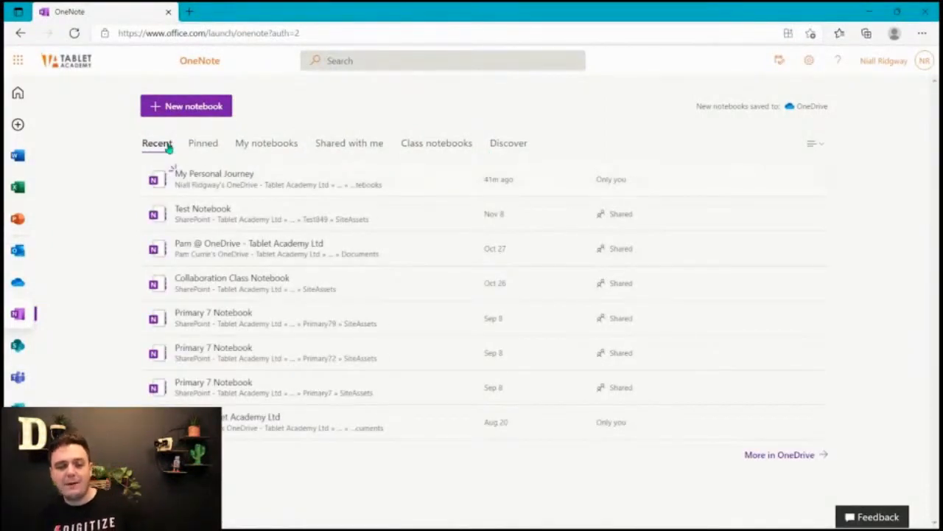
left_click(211, 150)
left_click(271, 149)
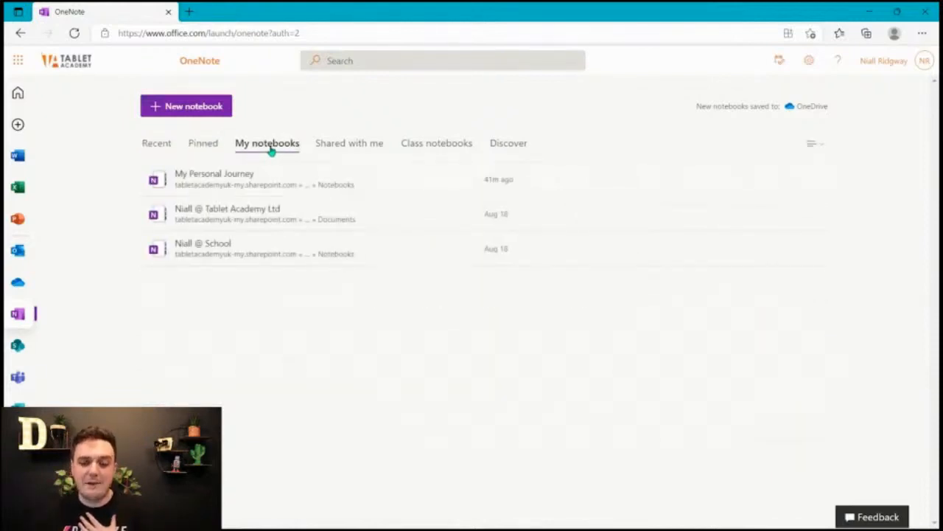
left_click(361, 150)
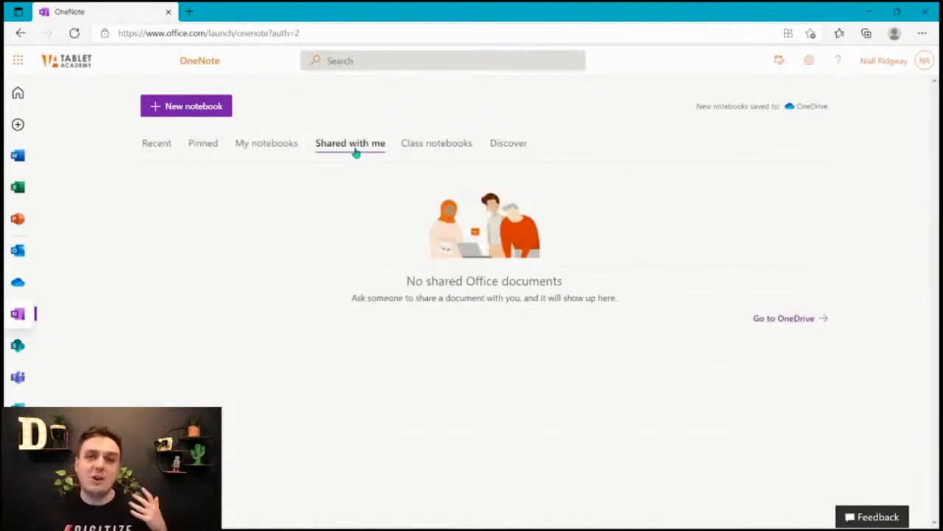
left_click(432, 145)
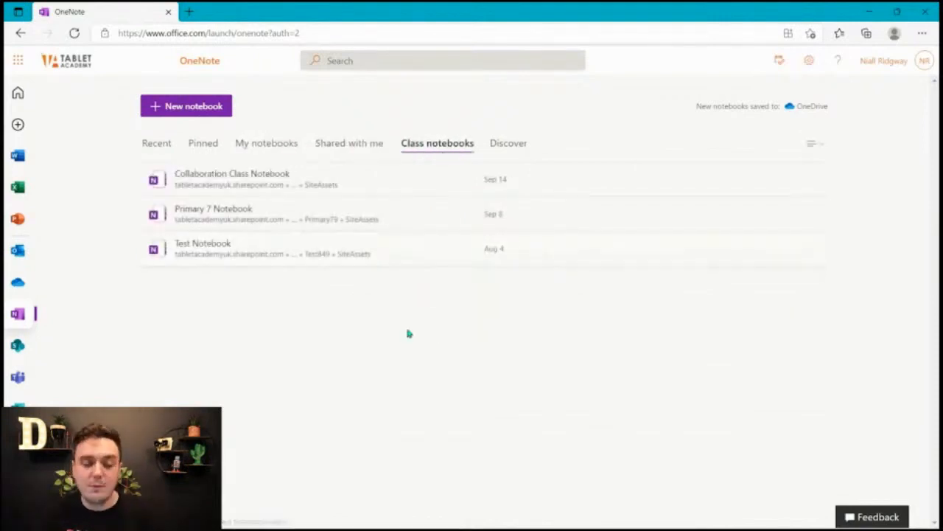
left_click(509, 145)
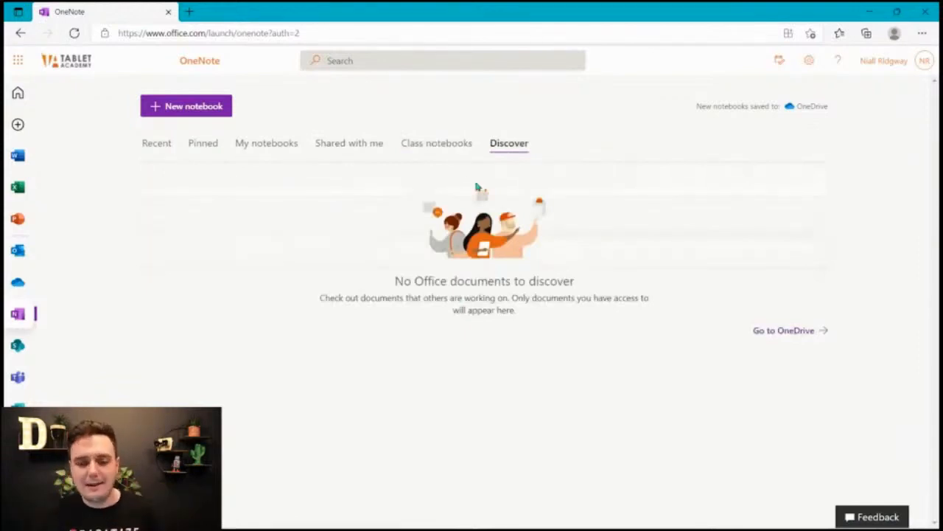
left_click(274, 146)
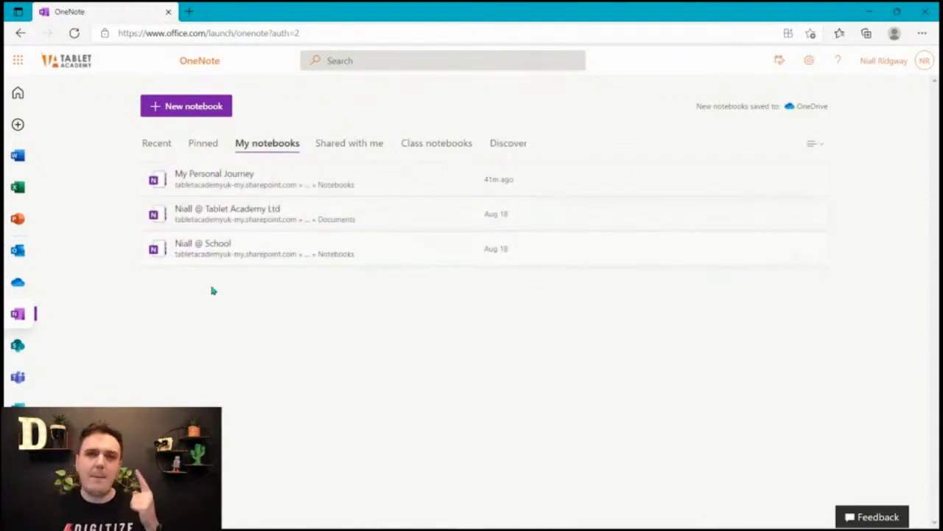
Create a new notebook named "My Skills and Year Journey".
left_click(193, 112)
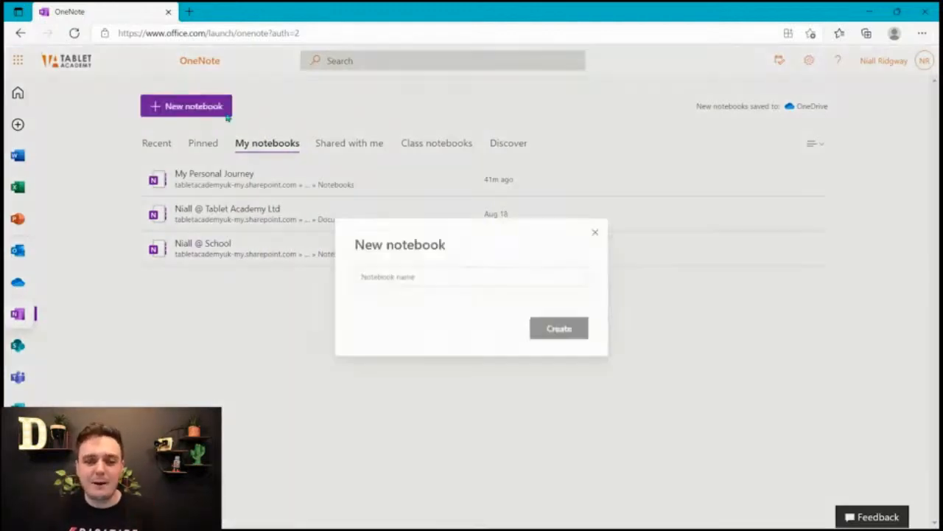
left_click(476, 284)
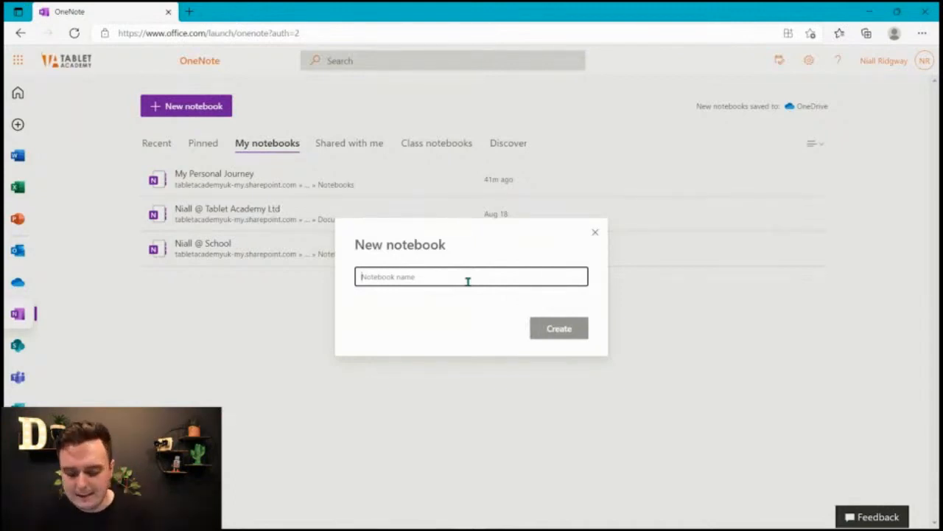
type("My ")
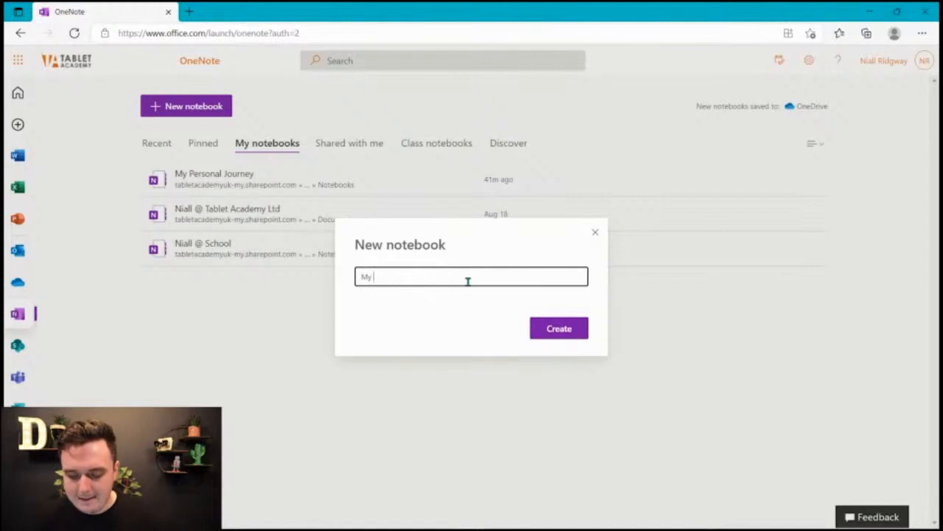
type("Skills and Year ")
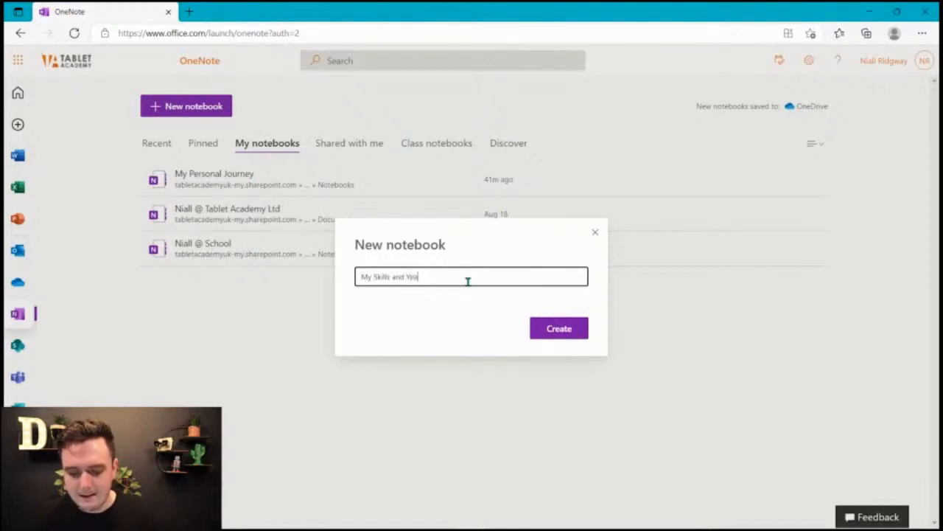
type("Journey")
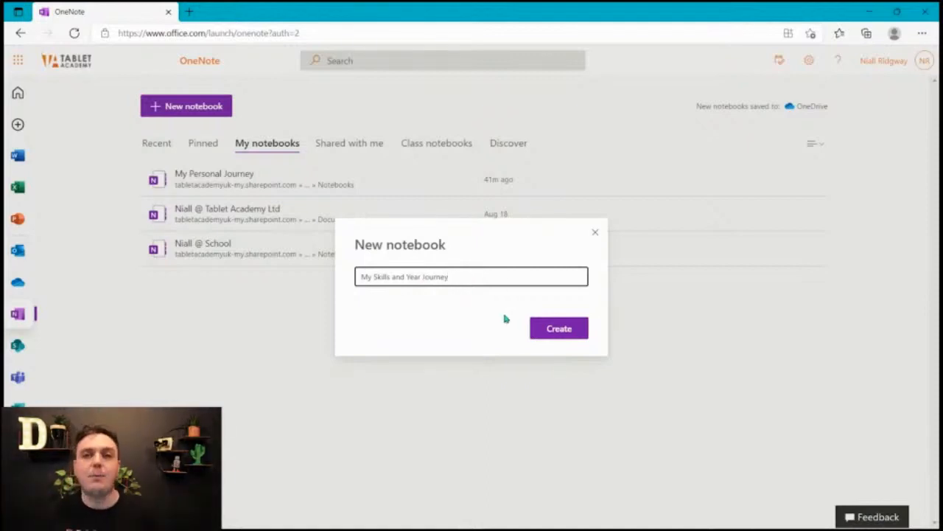
left_click(573, 332)
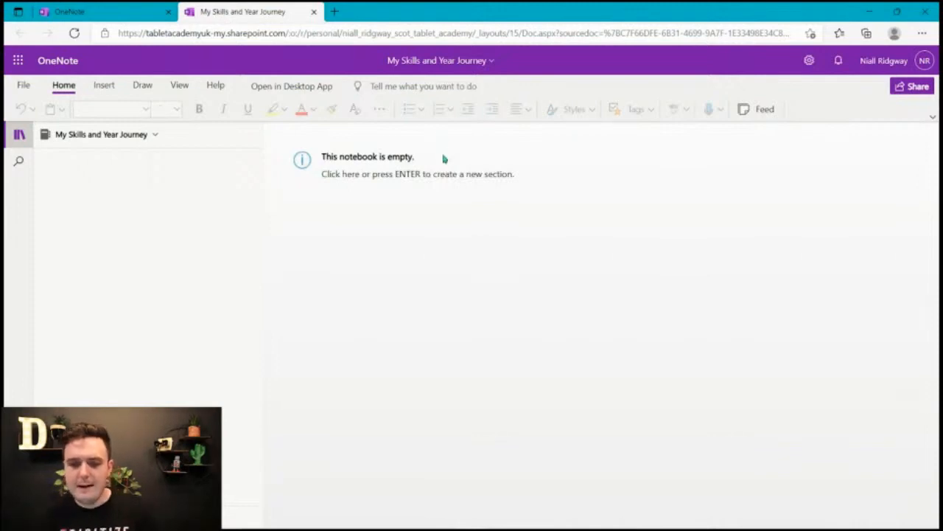
Create the notebook's first section, named "➕ Maths", finding the plus emoji with the search term "math".
left_click(442, 176)
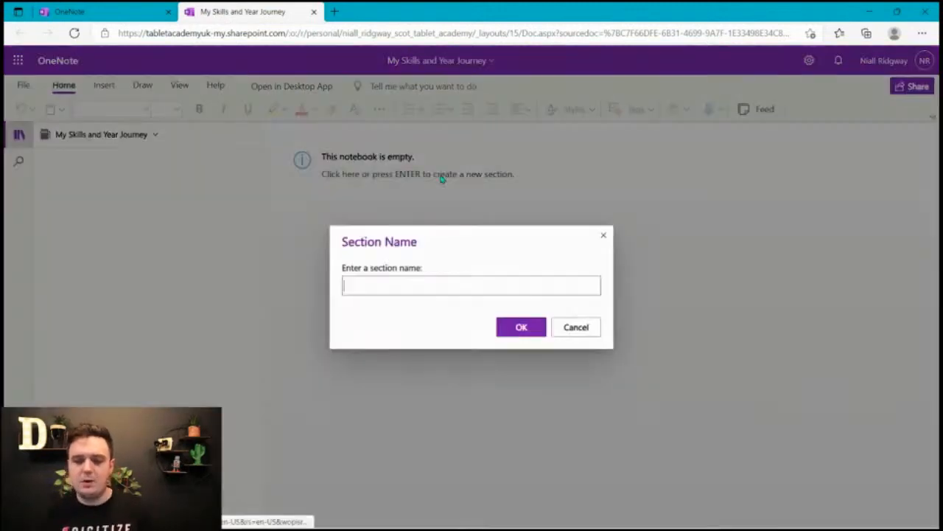
left_click(451, 284)
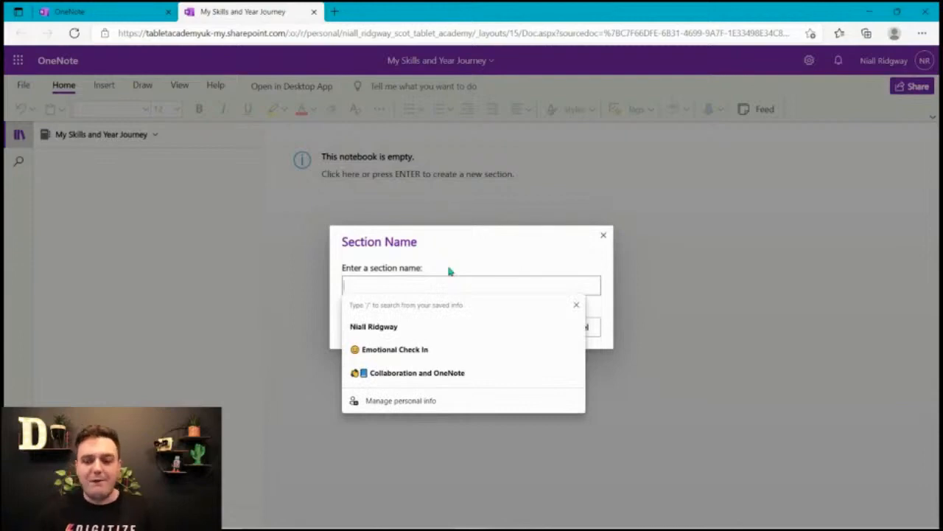
left_click(460, 240)
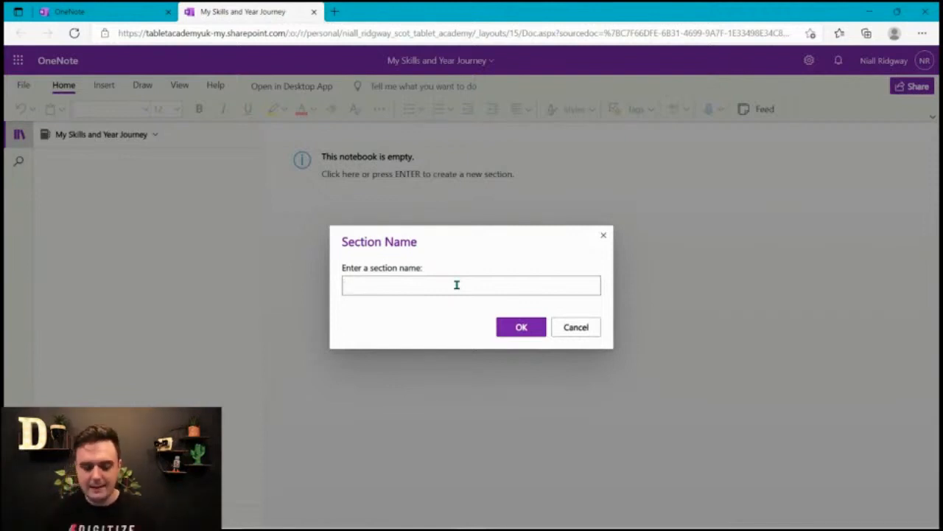
key("super+period")
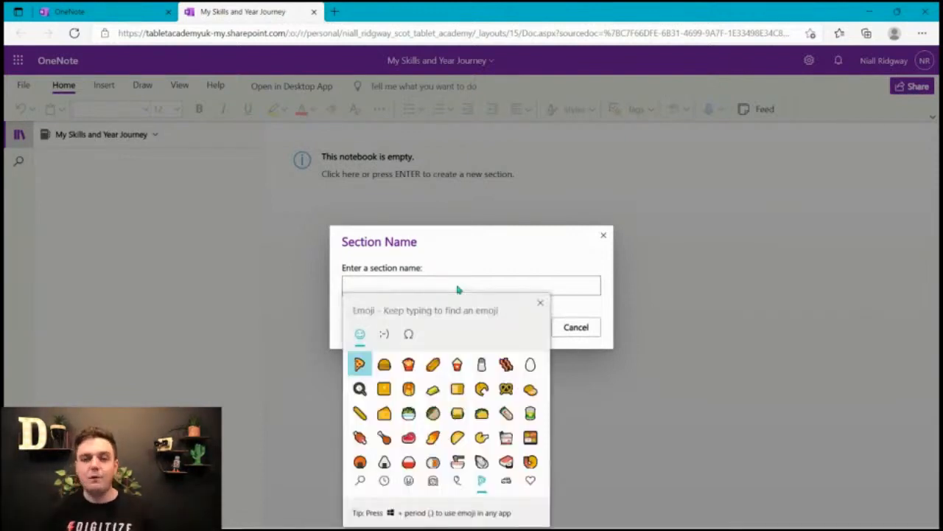
type("math")
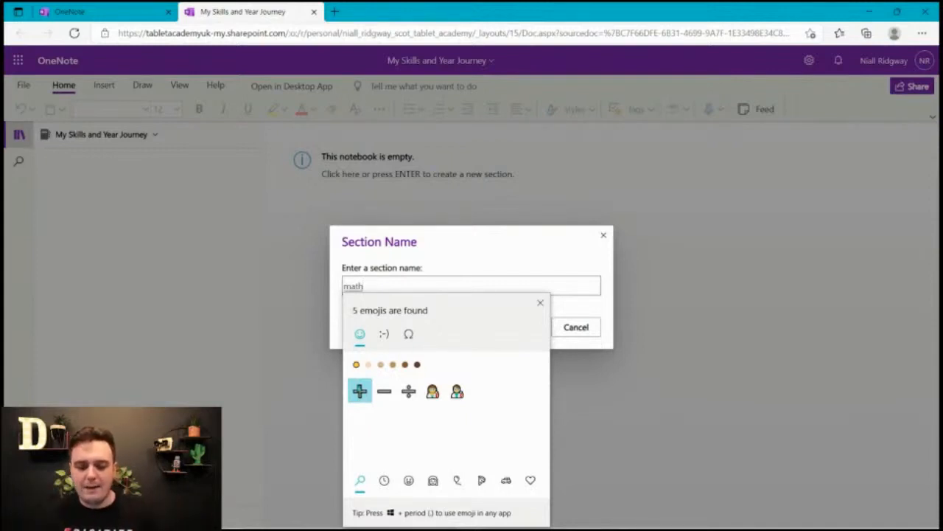
left_click(360, 390)
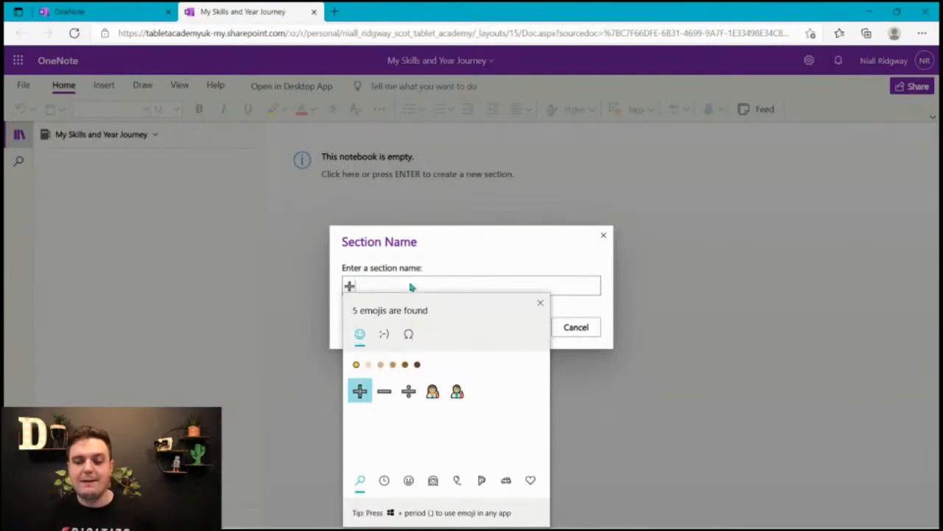
left_click(410, 286)
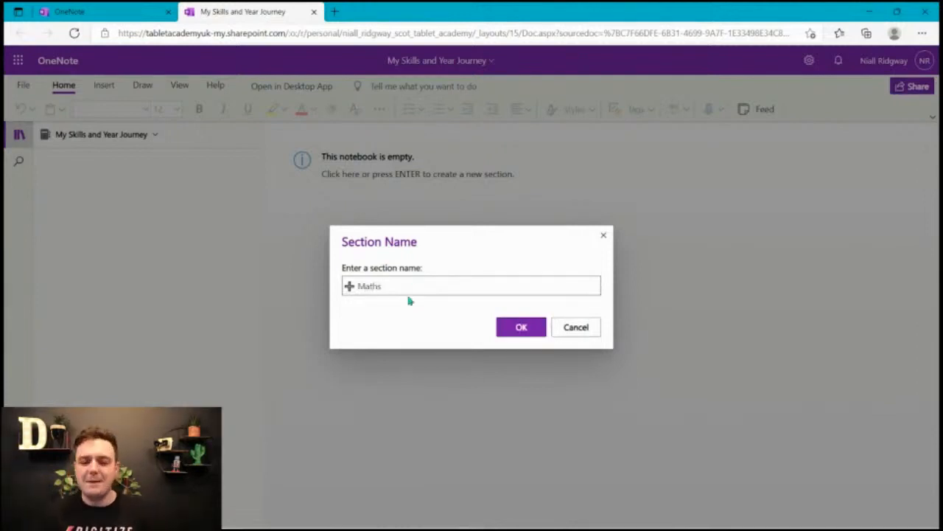
left_click(535, 329)
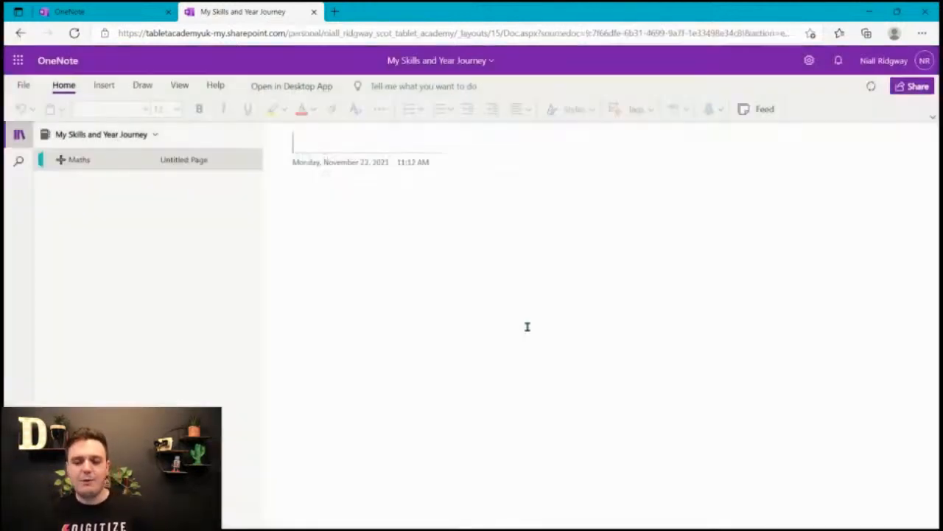
Set the Maths section's color to Purple Mist.
right_click(105, 166)
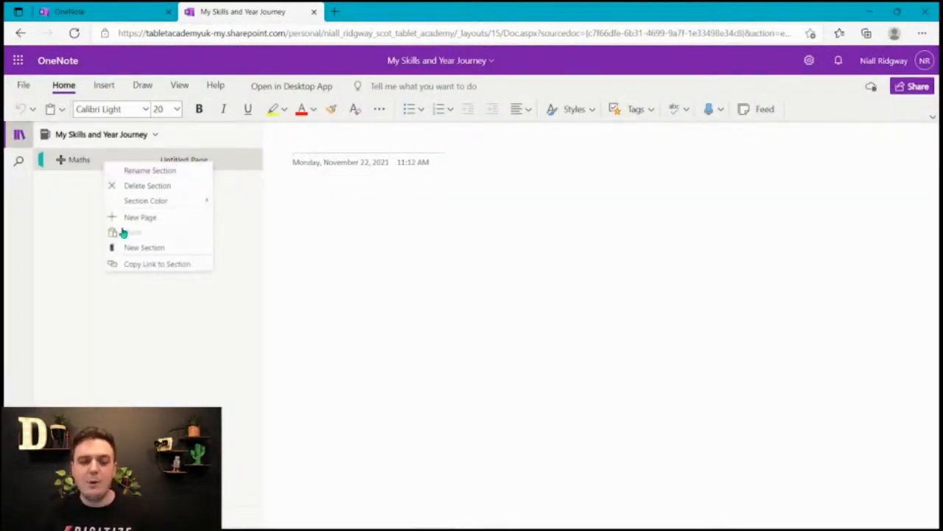
mouse_move(141, 209)
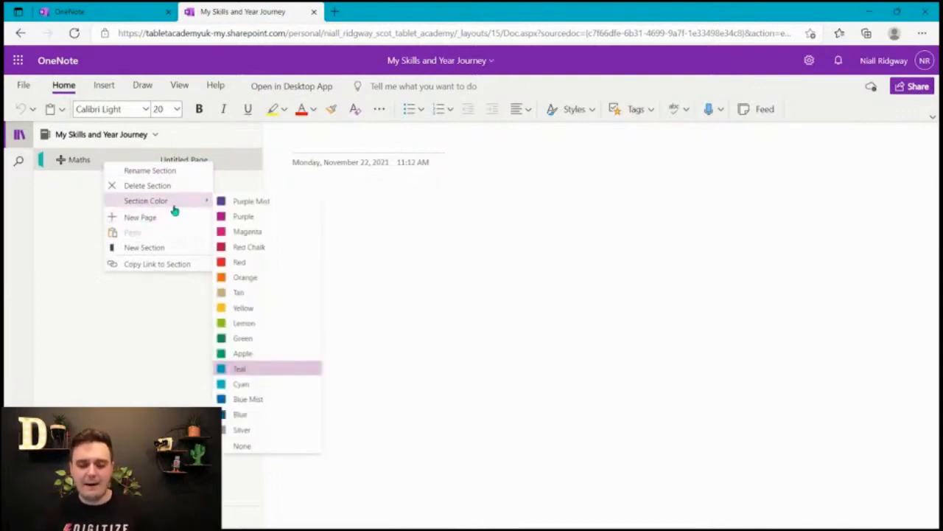
left_click(291, 206)
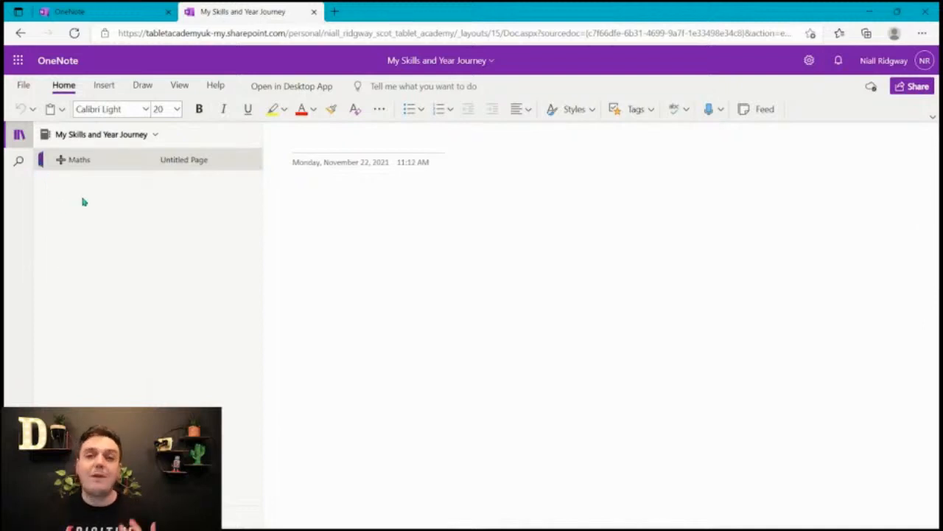
Add two more untitled pages to the Maths section.
left_click_drag(107, 168, 129, 168)
right_click(218, 159)
left_click(256, 228)
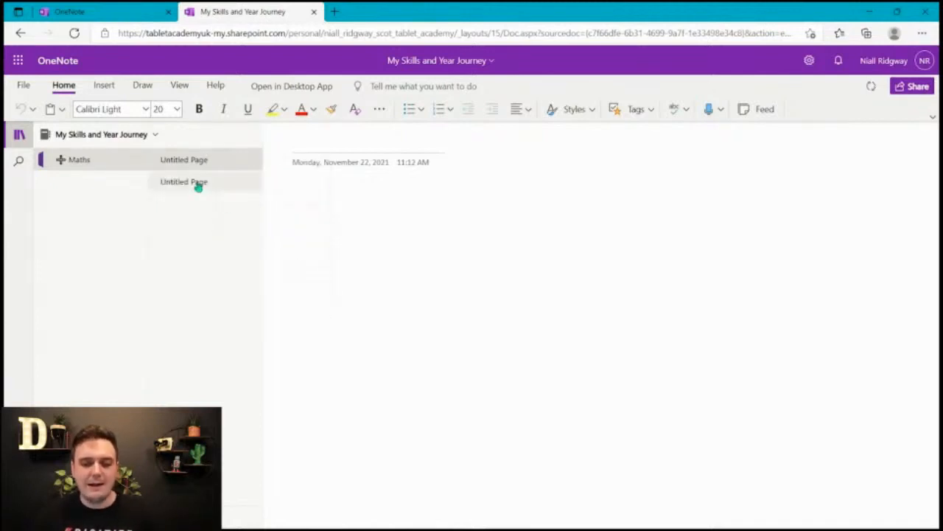
right_click(229, 183)
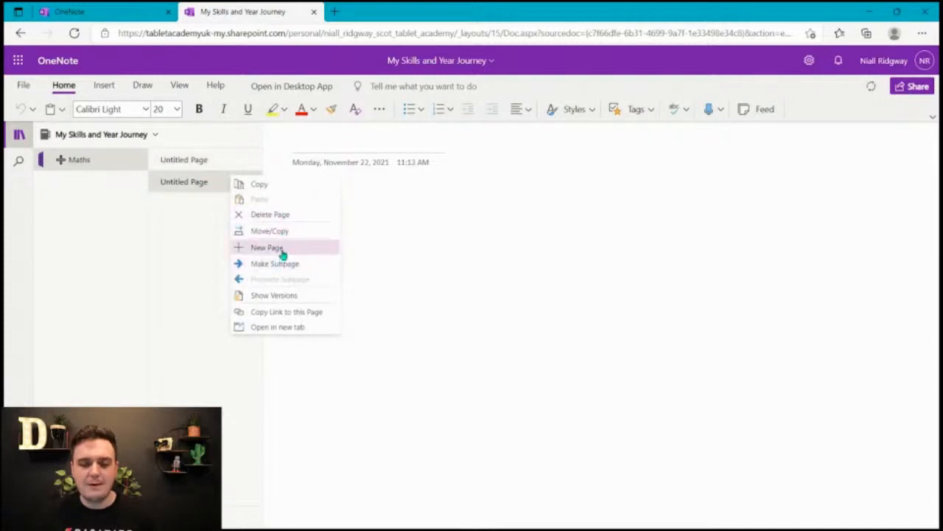
left_click(286, 243)
Title the first page of the Maths section "➕ Addition", finding the plus emoji with the search term "math".
left_click(224, 162)
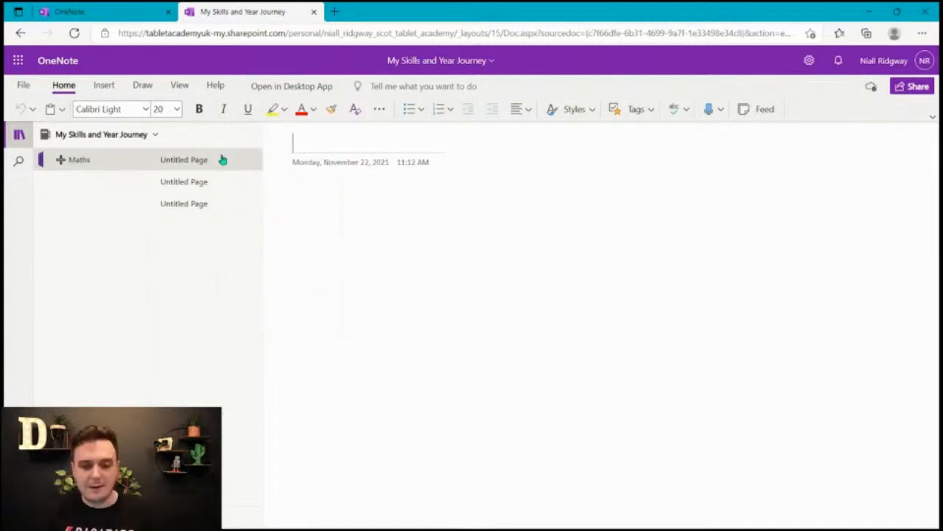
right_click(223, 159)
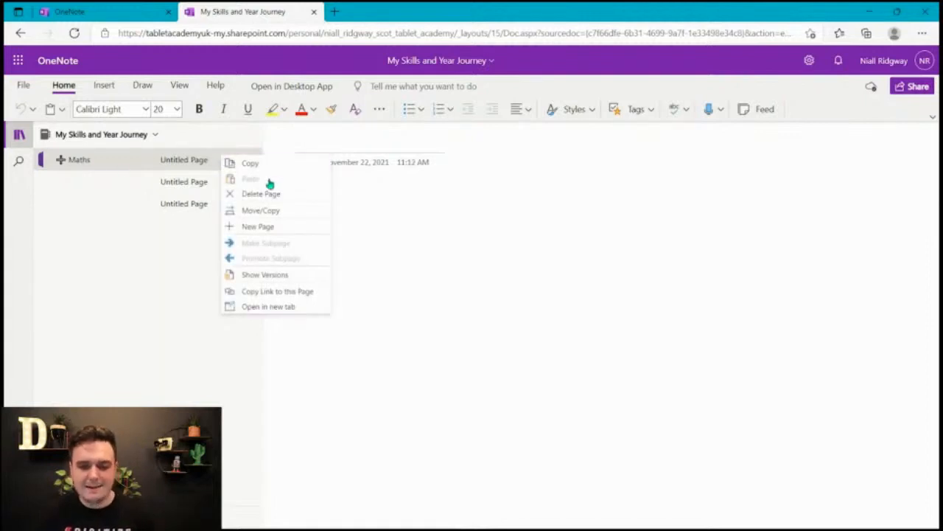
left_click(200, 221)
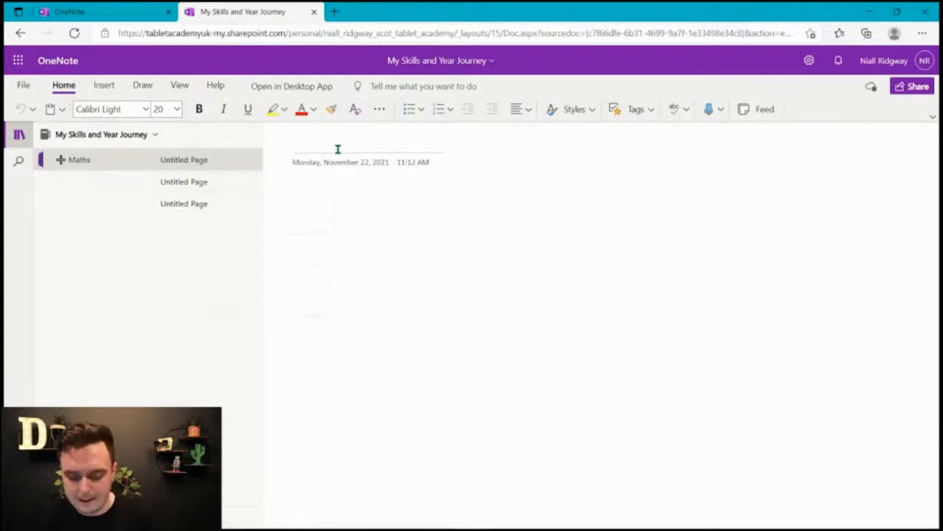
key("super+period")
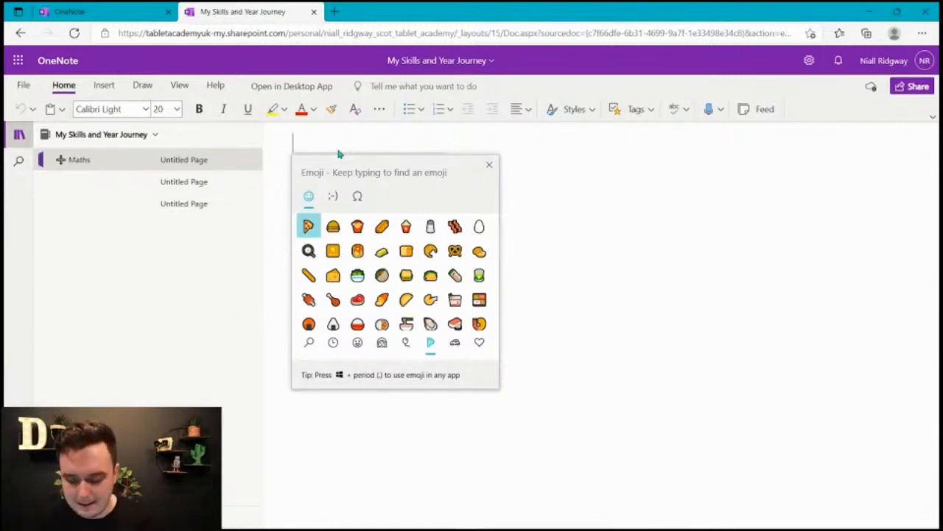
type("math")
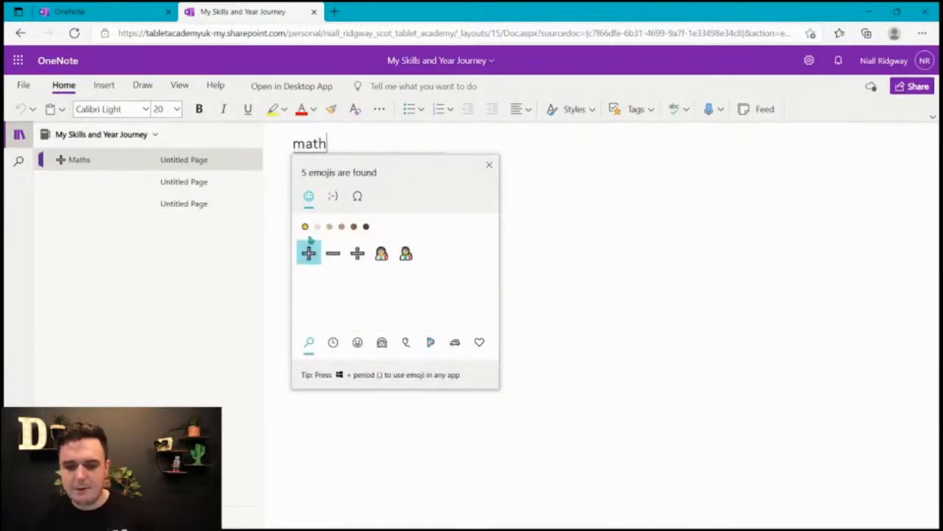
key("Return")
left_click(404, 140)
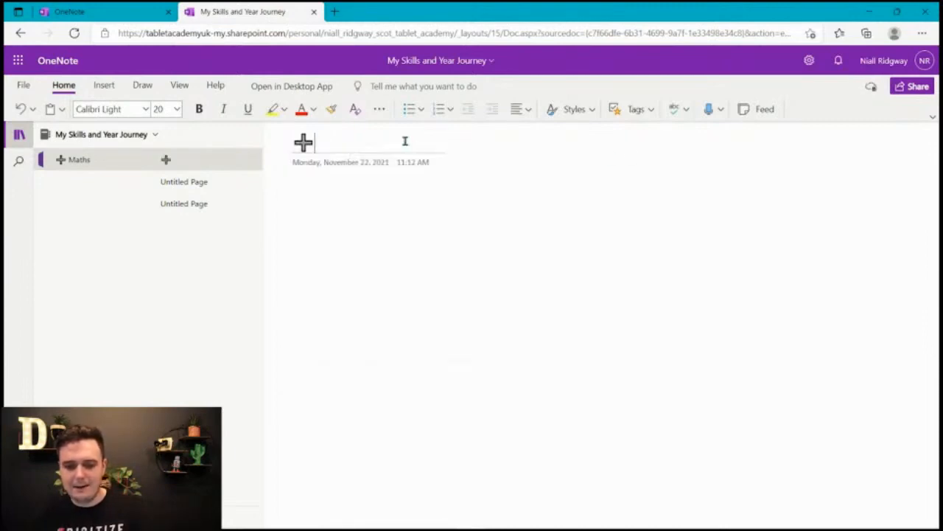
type("Addition")
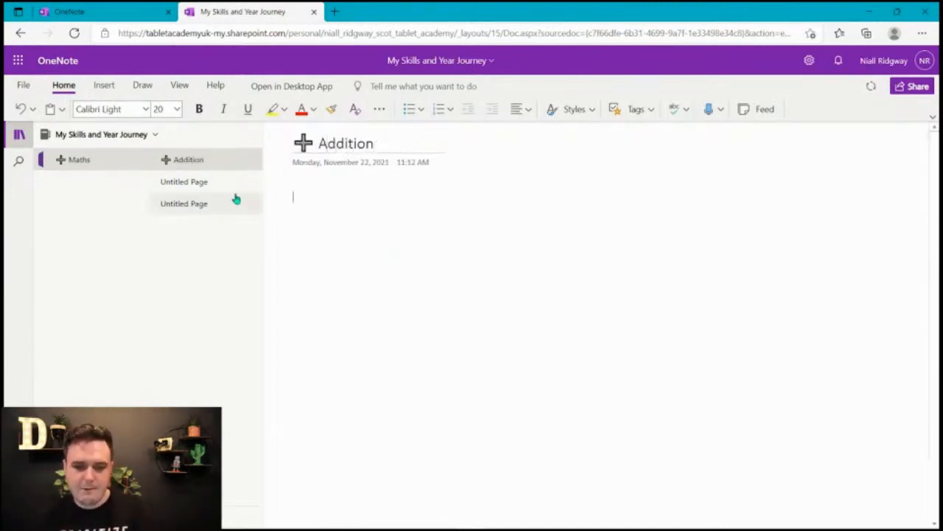
Title the second page of the Maths section "➖ Subtraction", finding the minus emoji with the search term "math".
left_click(212, 182)
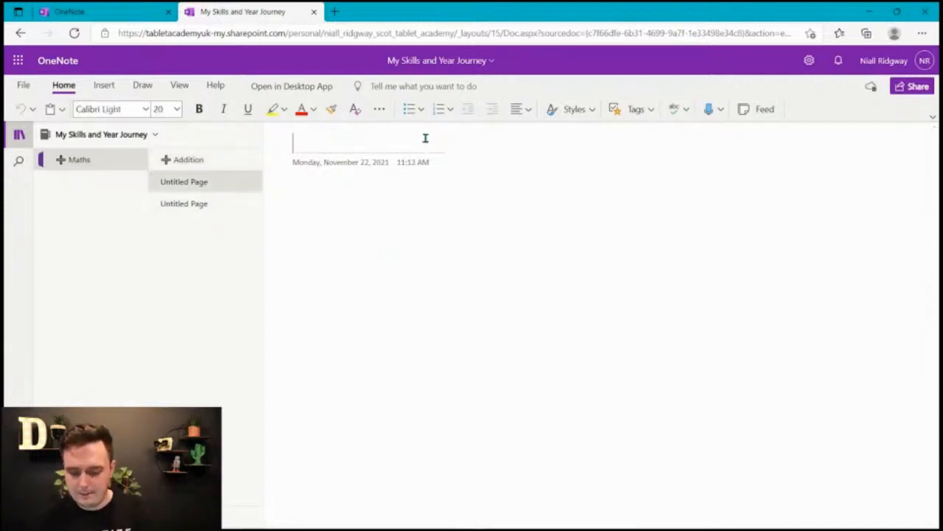
key("super+period")
type("math")
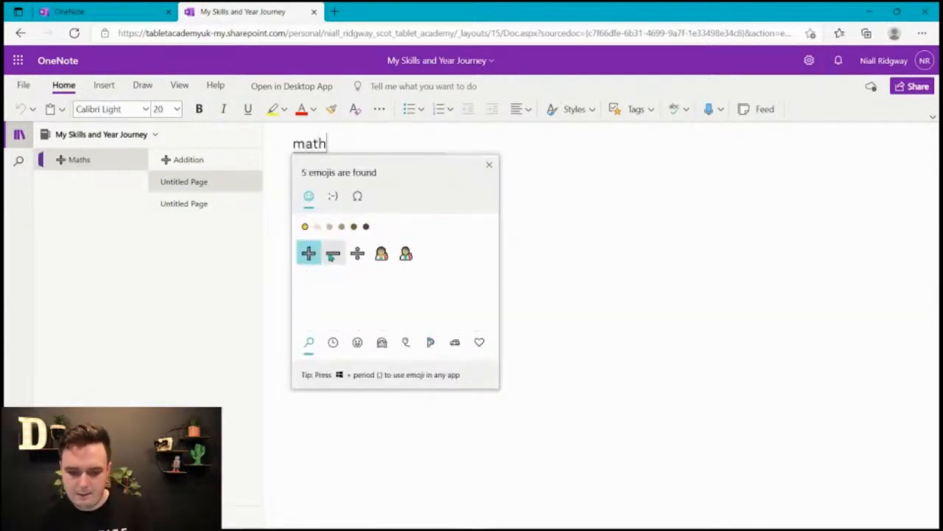
left_click(331, 254)
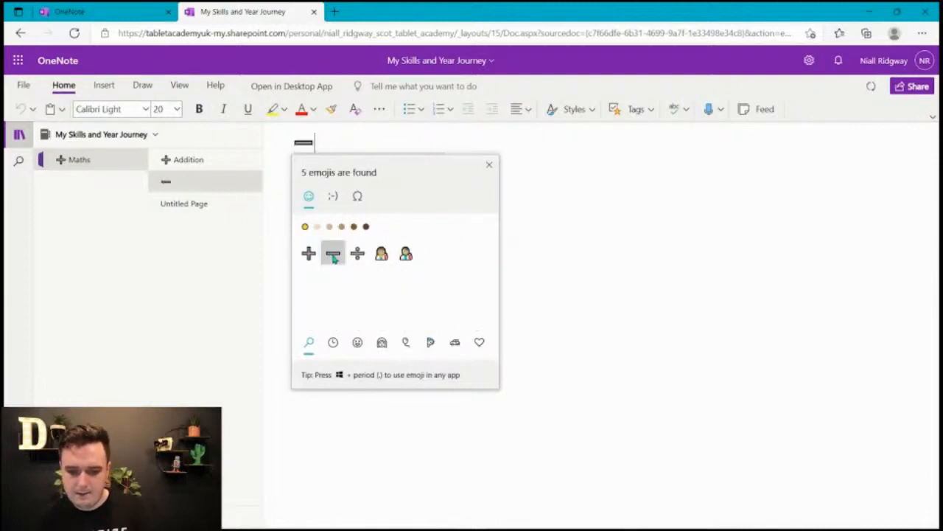
left_click(341, 137)
type("Subtraction")
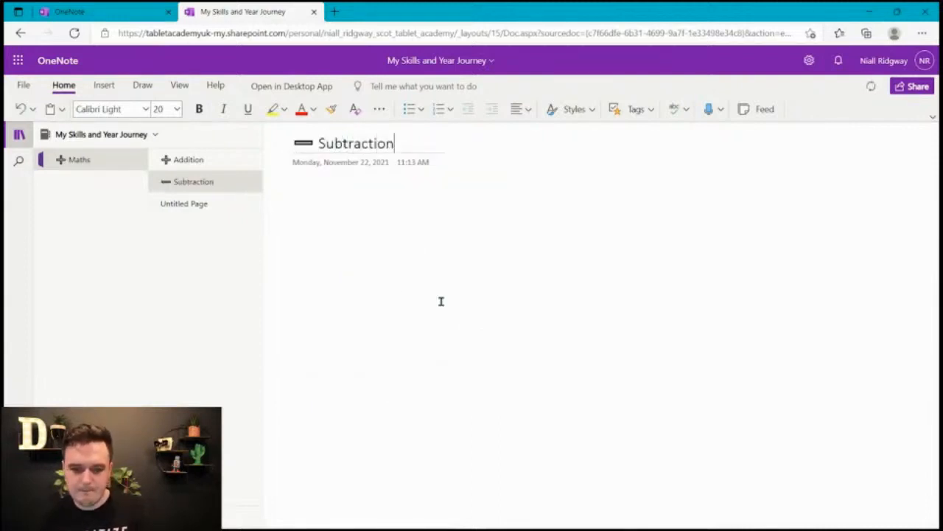
Title the third page of the Maths section "✖ Multiplication", finding the multiplication sign emoji with the search term "mu".
left_click(221, 208)
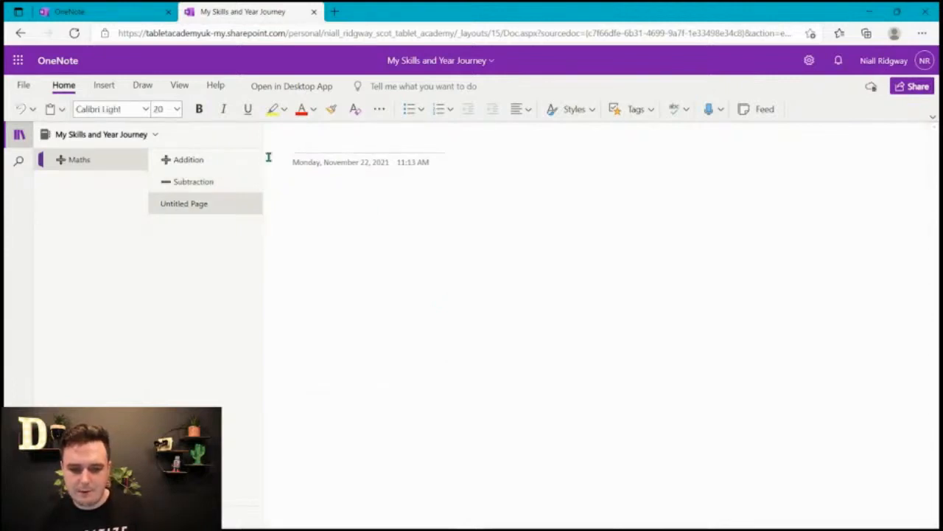
key("super+period")
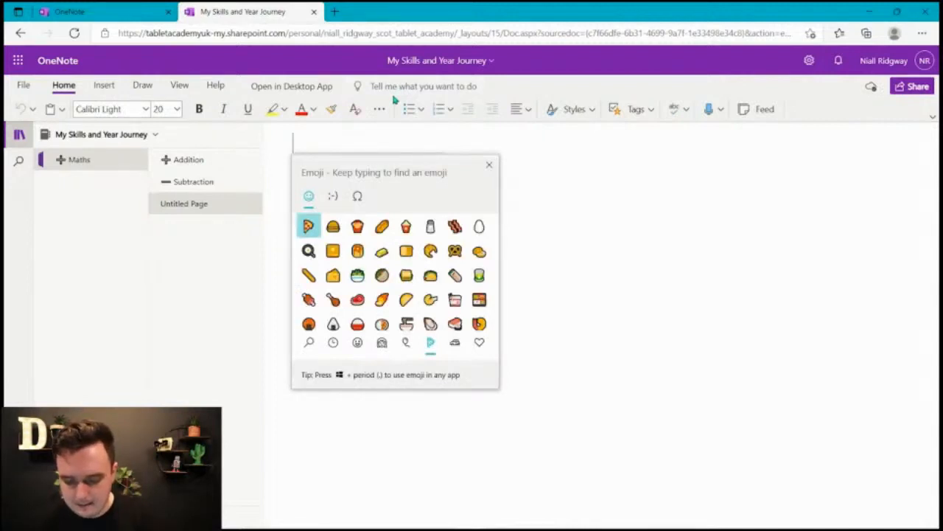
type("mu")
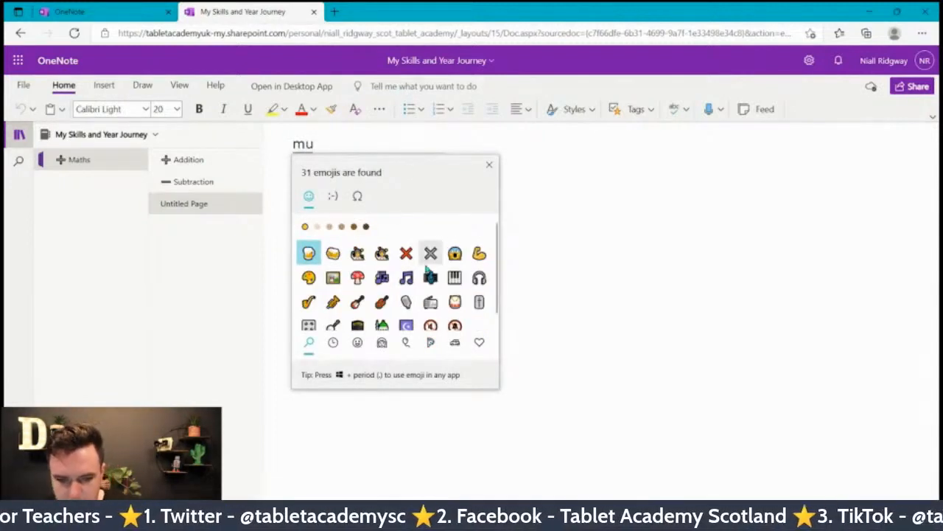
left_click(431, 253)
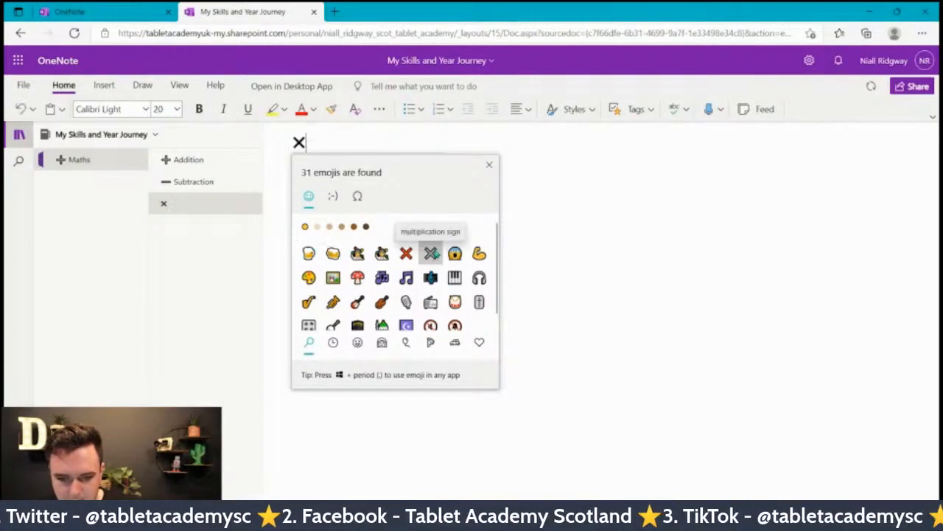
left_click(320, 142)
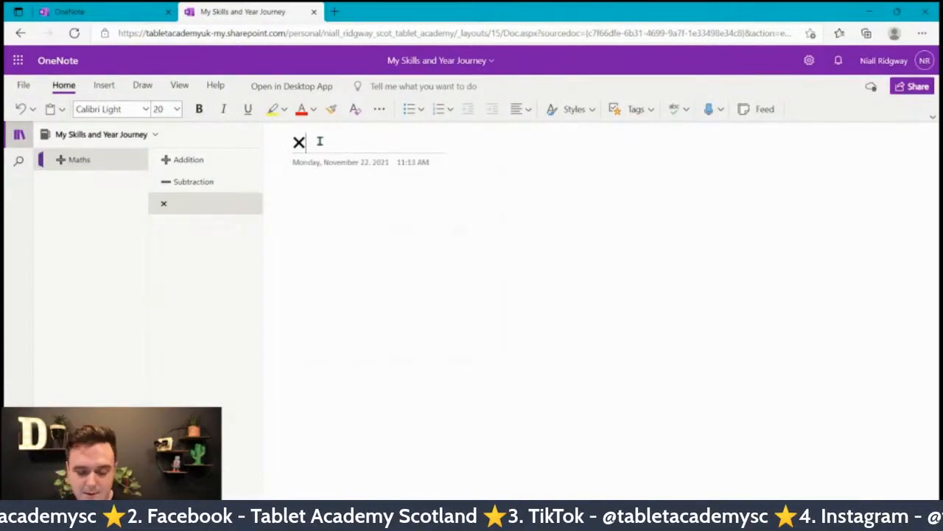
type("Multiplication")
key("Return")
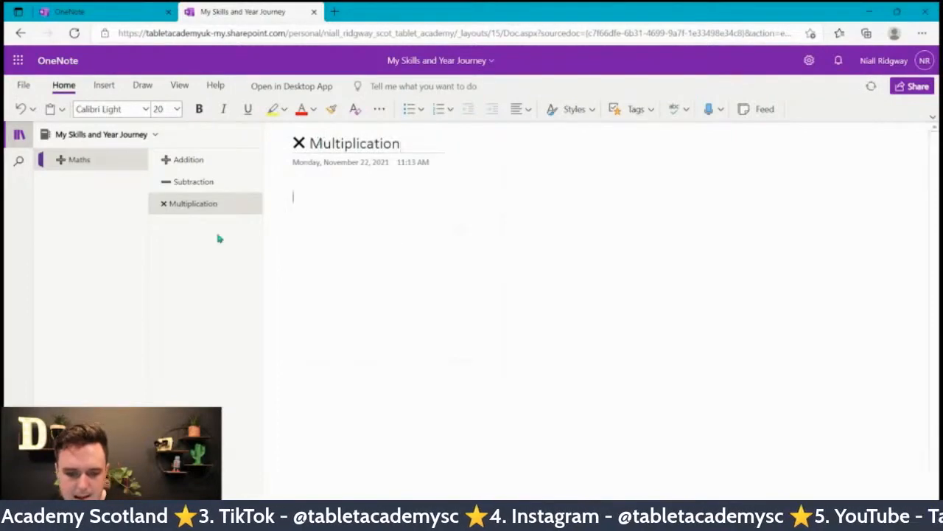
Add a fourth page to the Maths section below Multiplication.
right_click(205, 207)
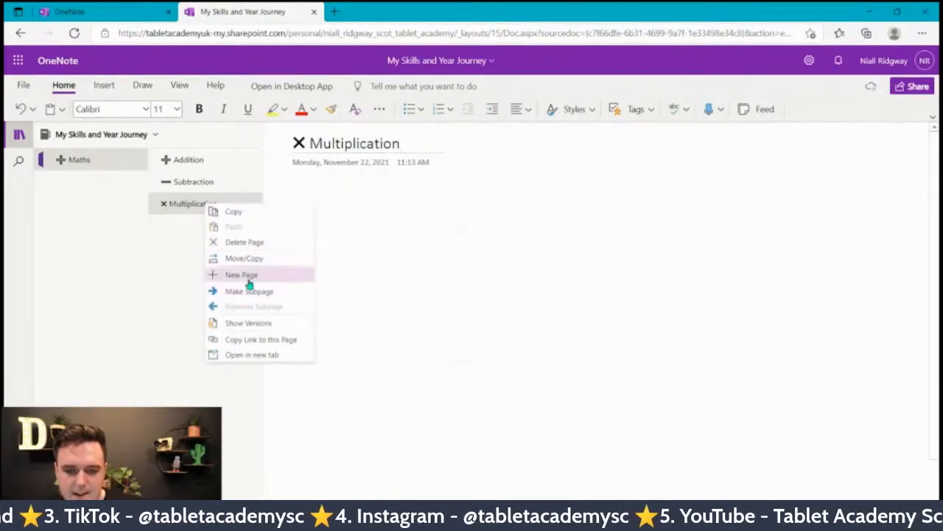
left_click(248, 277)
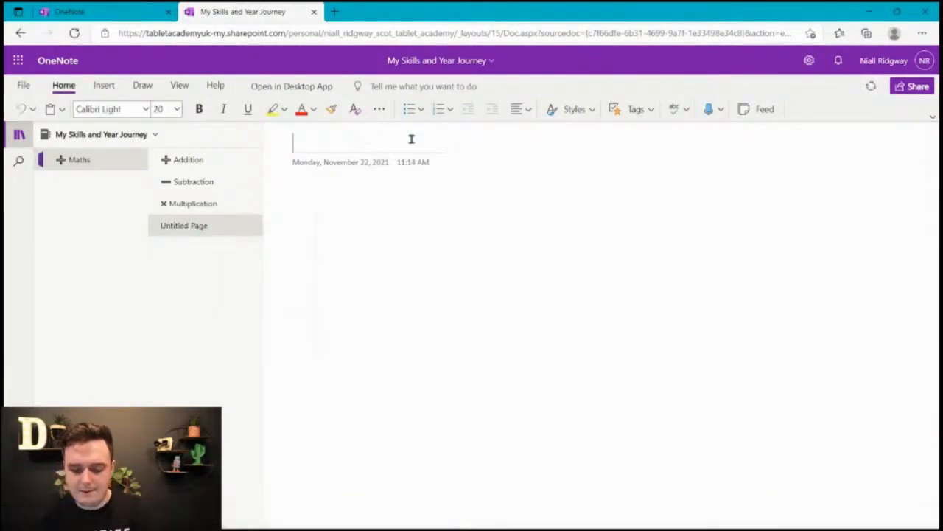
key("super+period")
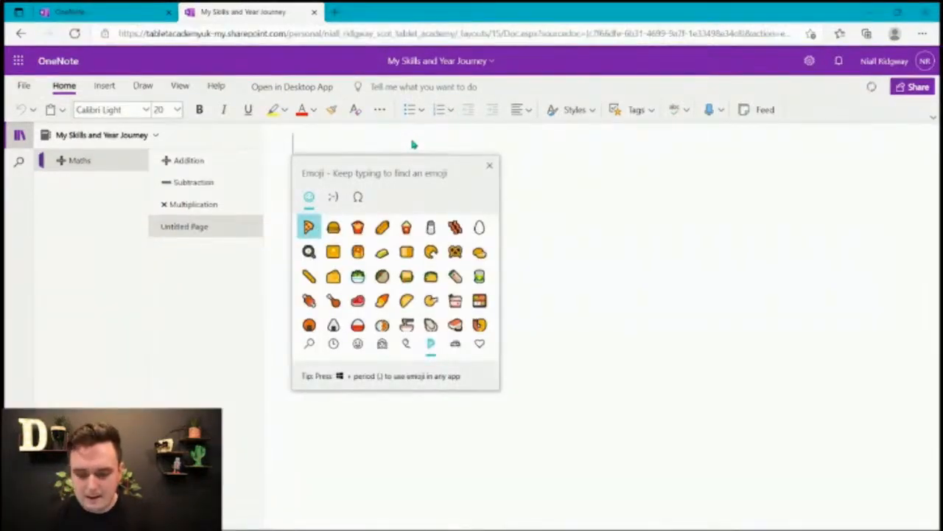
type("subt")
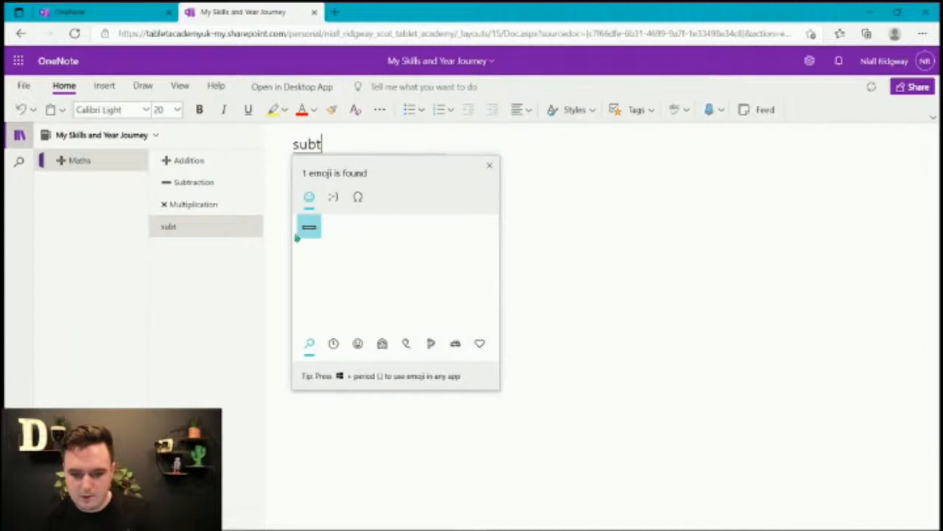
left_click(309, 226)
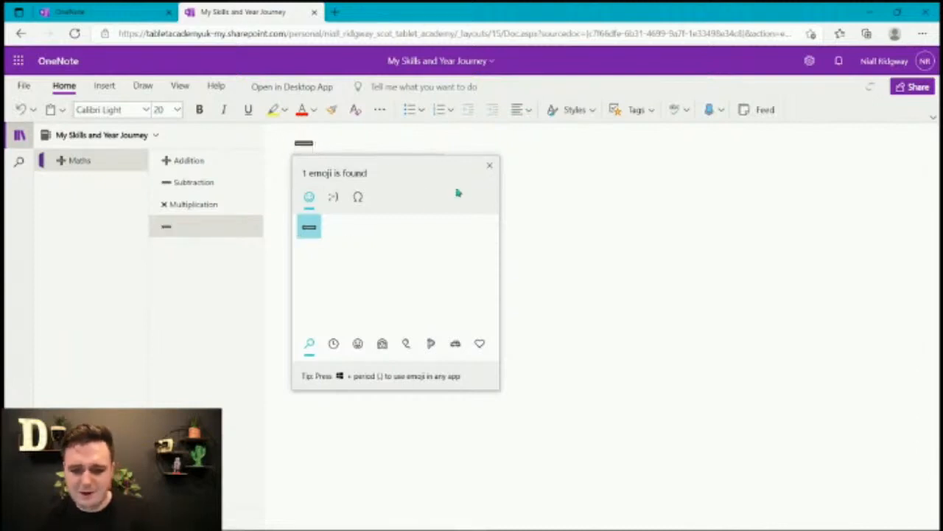
left_click(490, 166)
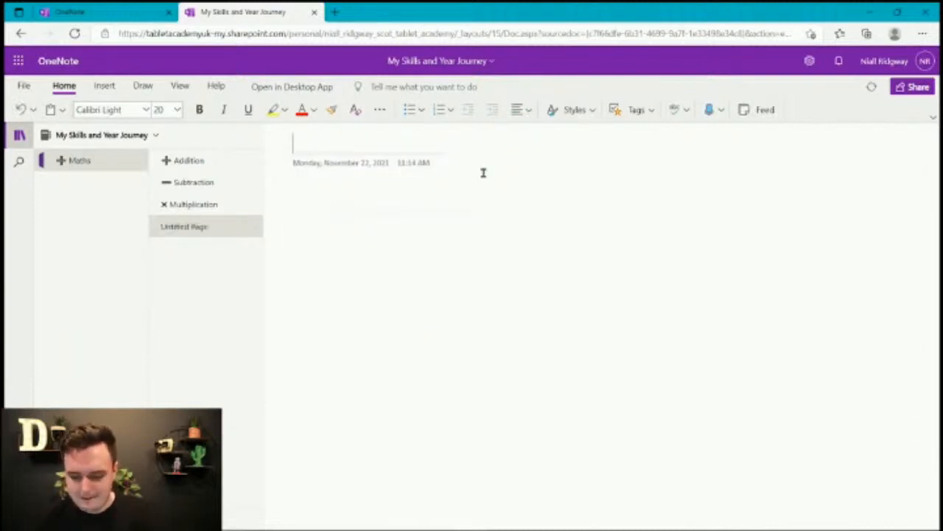
Title the new untitled page "➗ Division", finding the division emoji with the search term "div".
key("super+period")
type("div")
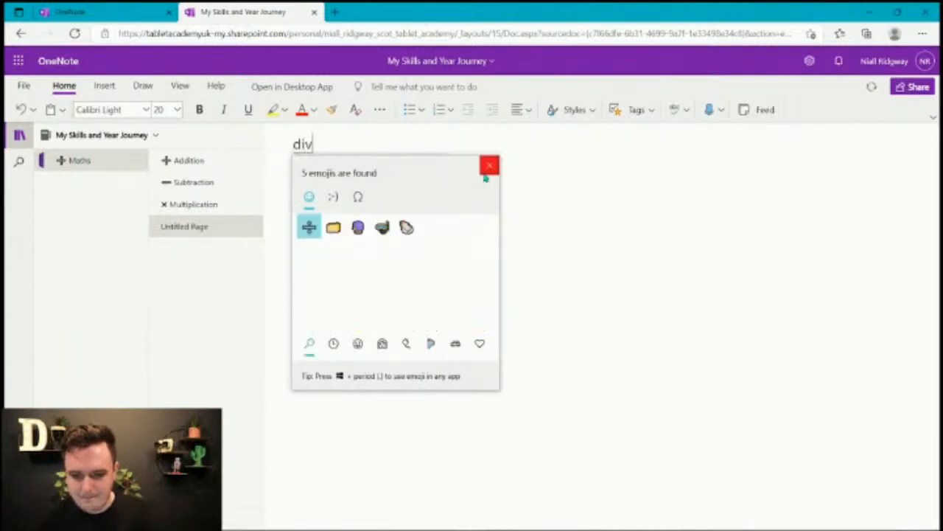
left_click(309, 227)
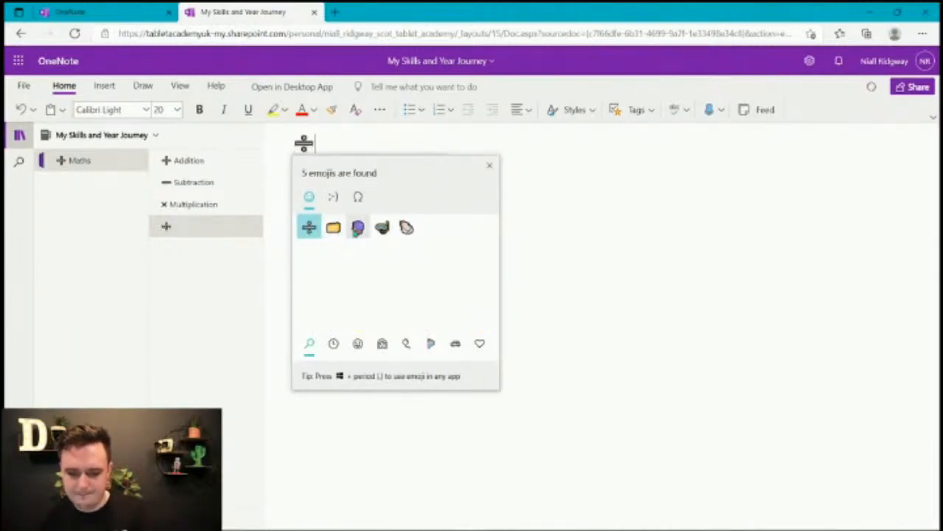
type("Division")
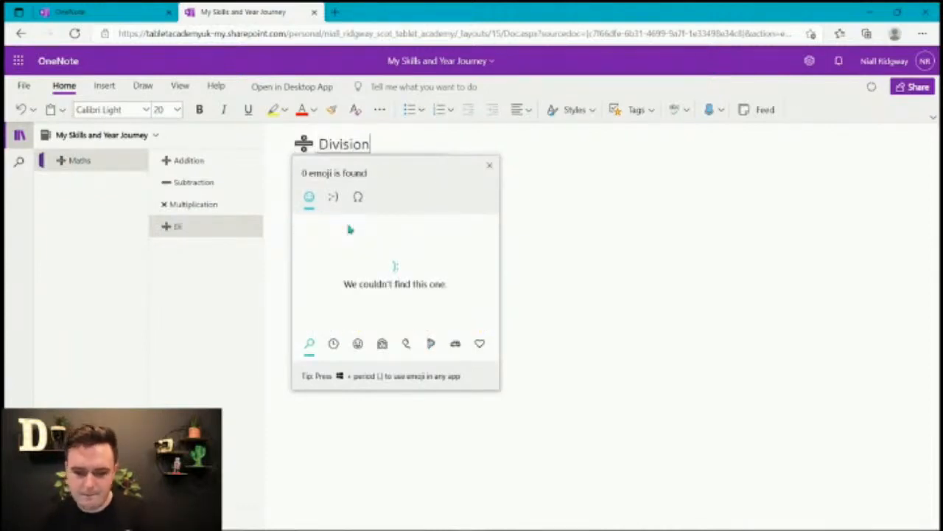
key("Escape")
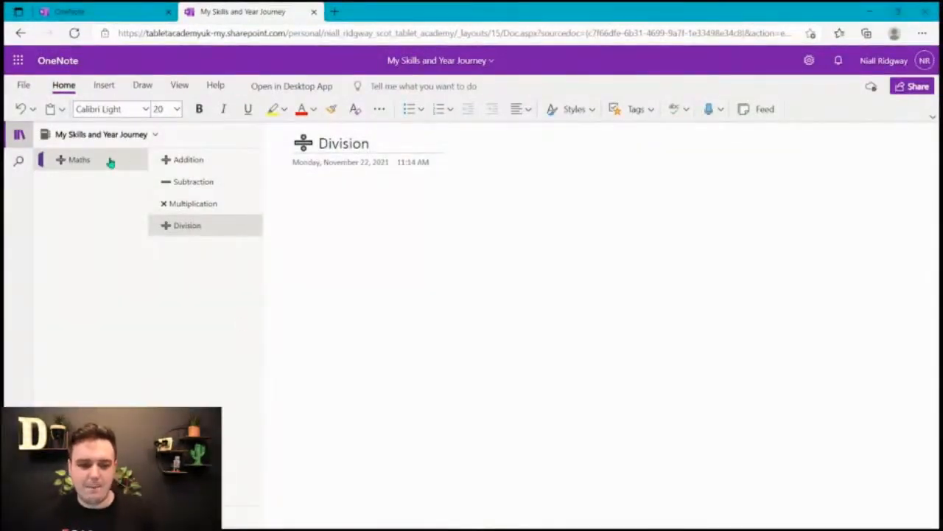
left_click(226, 166)
left_click(224, 184)
left_click(221, 205)
left_click(221, 225)
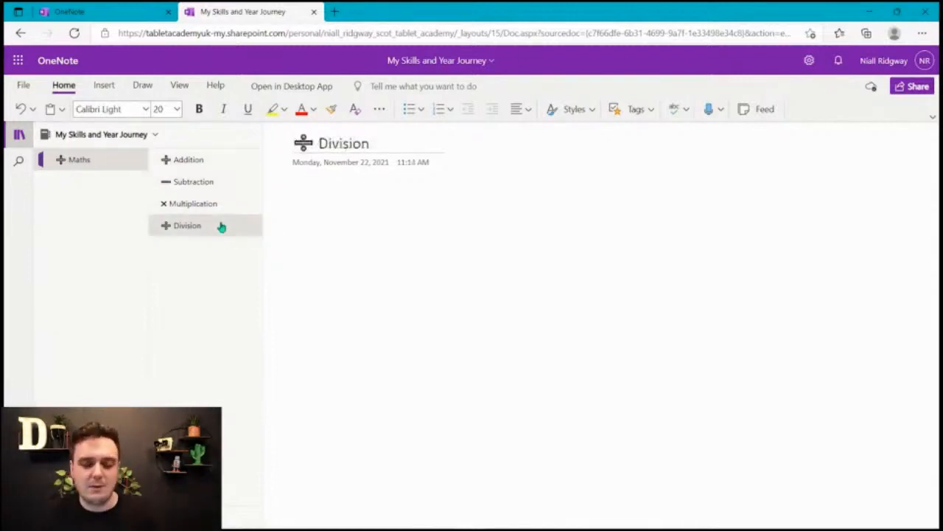
left_click(438, 242)
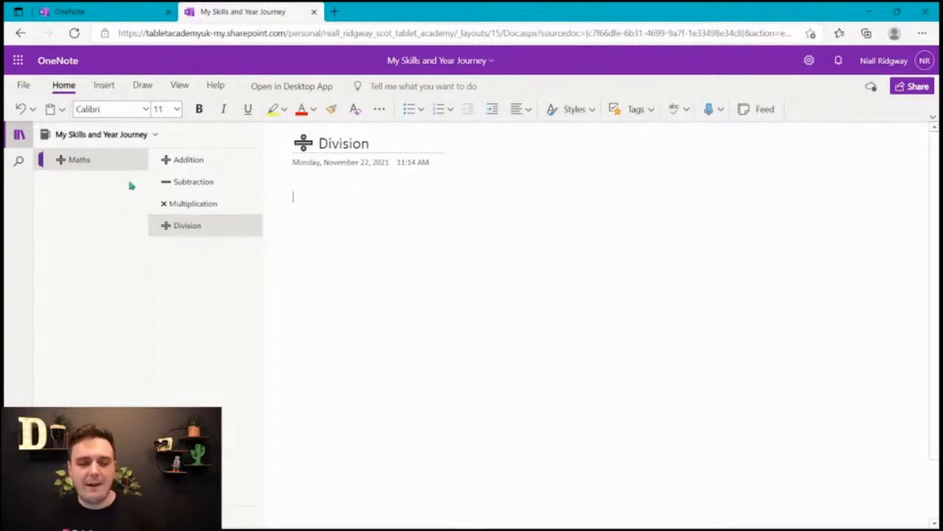
Start a new section in the notebook and open the emoji picker for its name.
right_click(108, 160)
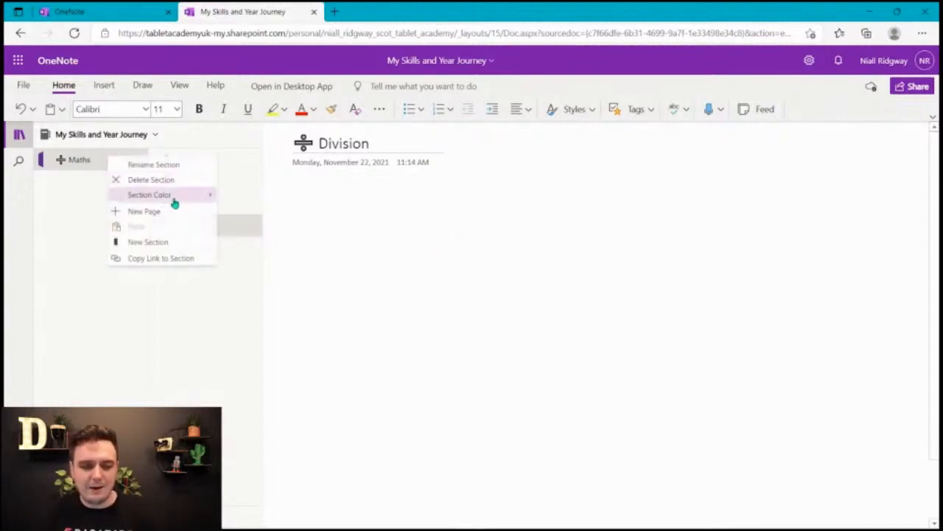
left_click(147, 242)
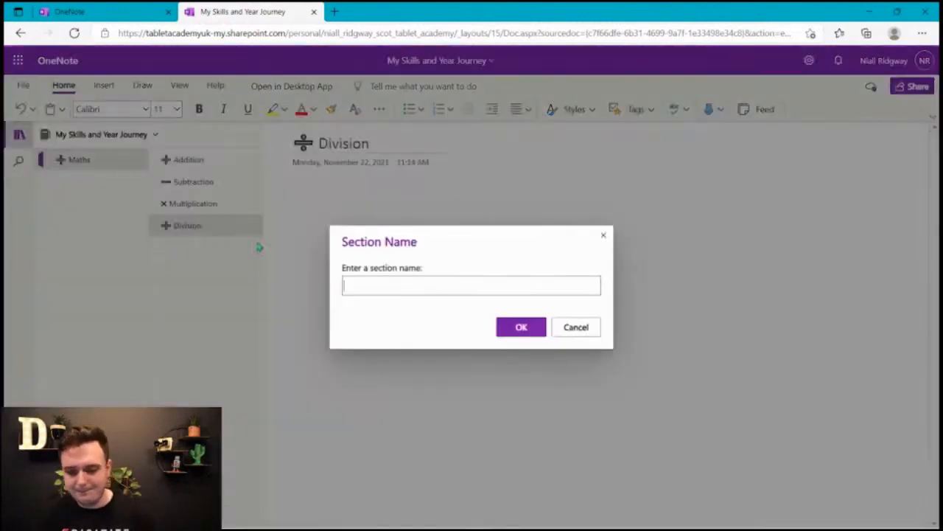
left_click(480, 286)
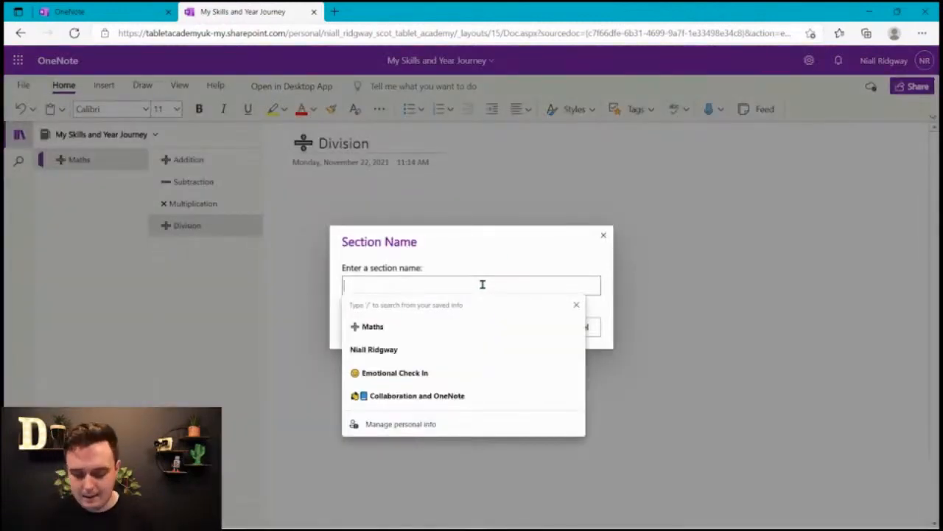
key("super+period")
type("Lite")
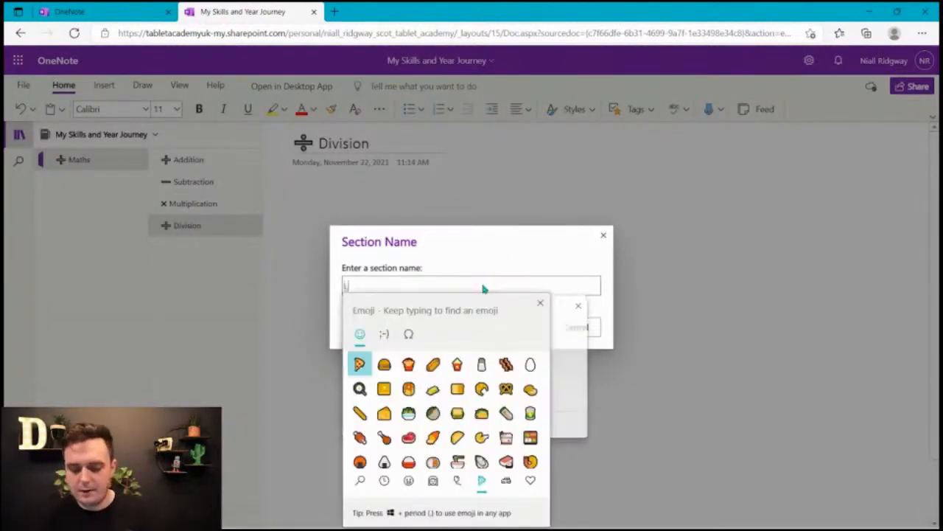
type("racy")
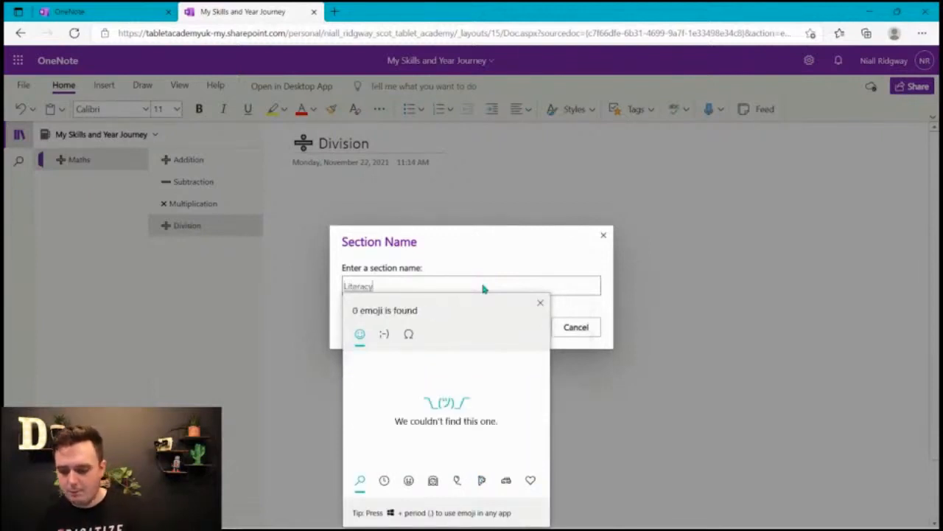
key("BackSpace")
key("BackSpace")
key("BackSpace")
key("BackSpace")
key("BackSpace")
key("BackSpace")
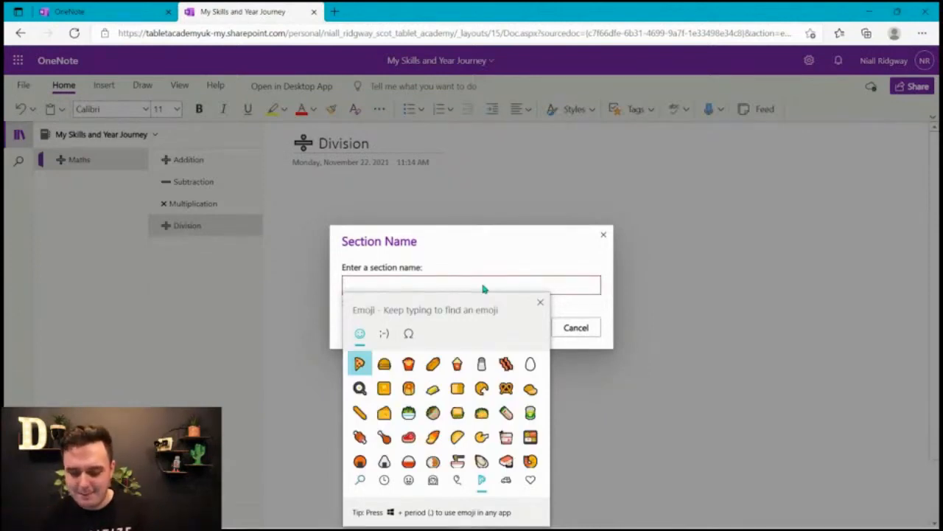
Name the new section with a pen emoji followed by "Literacy", finding the emoji with the search term "pen", and create it.
type("pen")
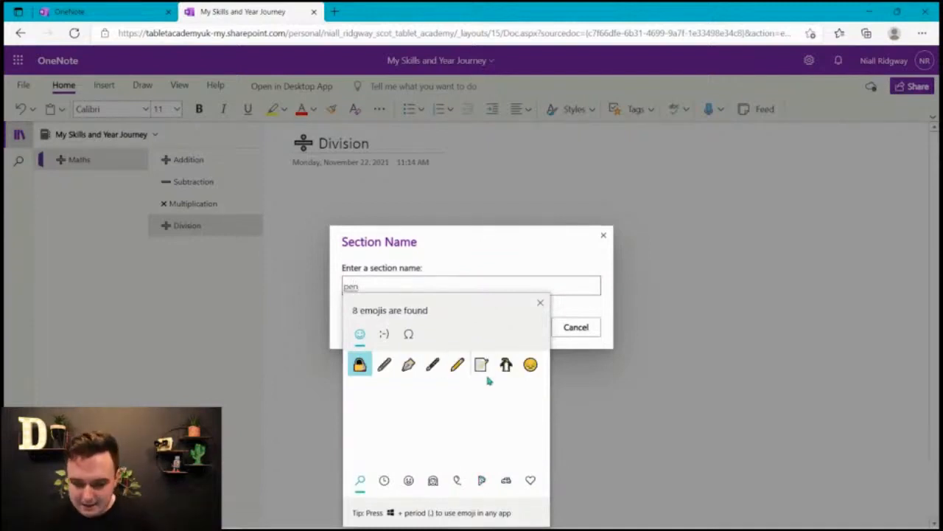
left_click(433, 367)
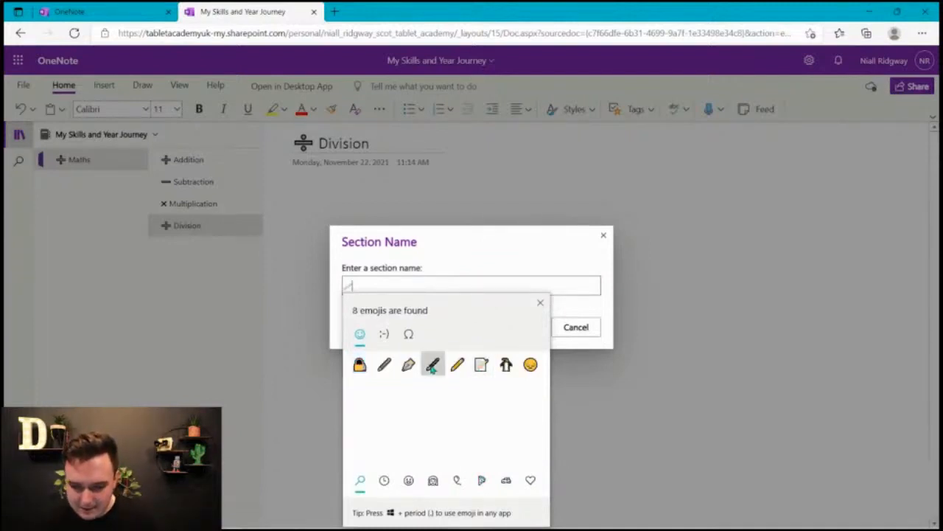
left_click(570, 310)
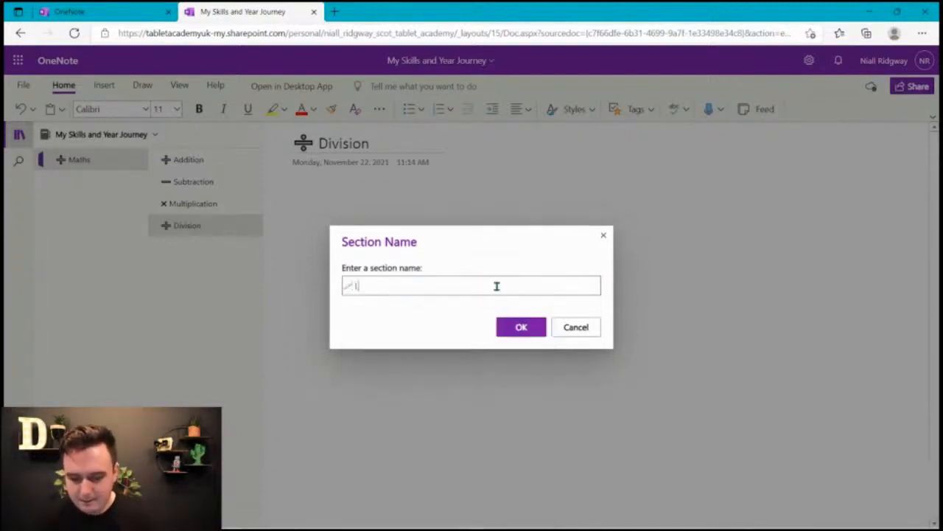
left_click(521, 326)
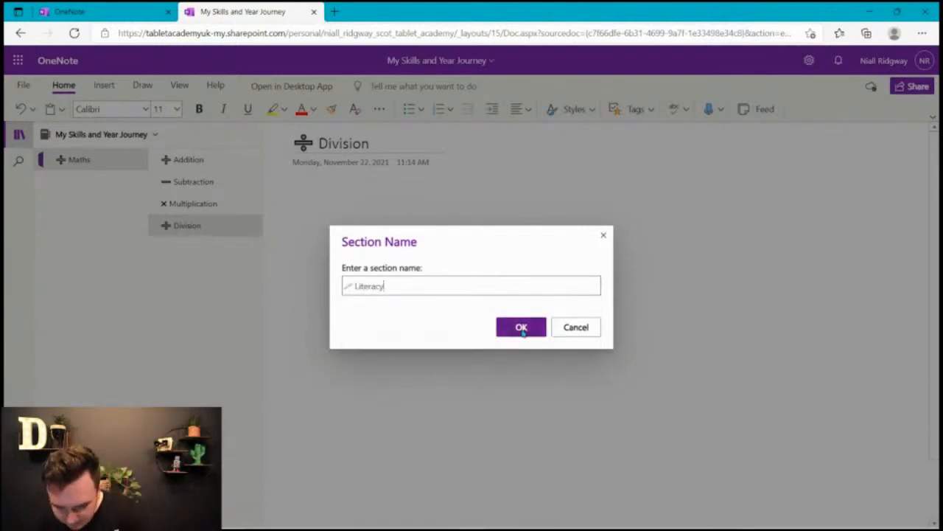
Set the Literacy section's color to Red.
right_click(92, 185)
mouse_move(148, 225)
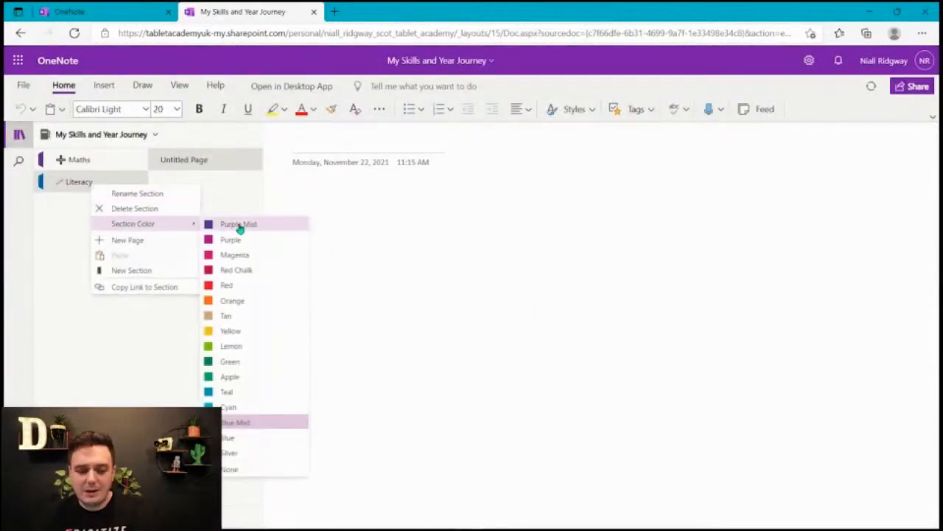
left_click(269, 284)
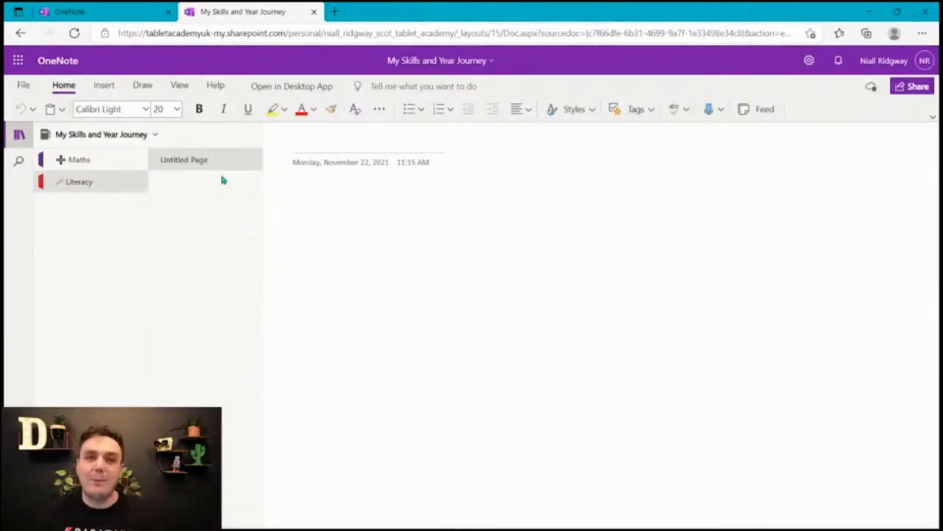
Start a new section in the notebook after the Literacy section.
right_click(109, 186)
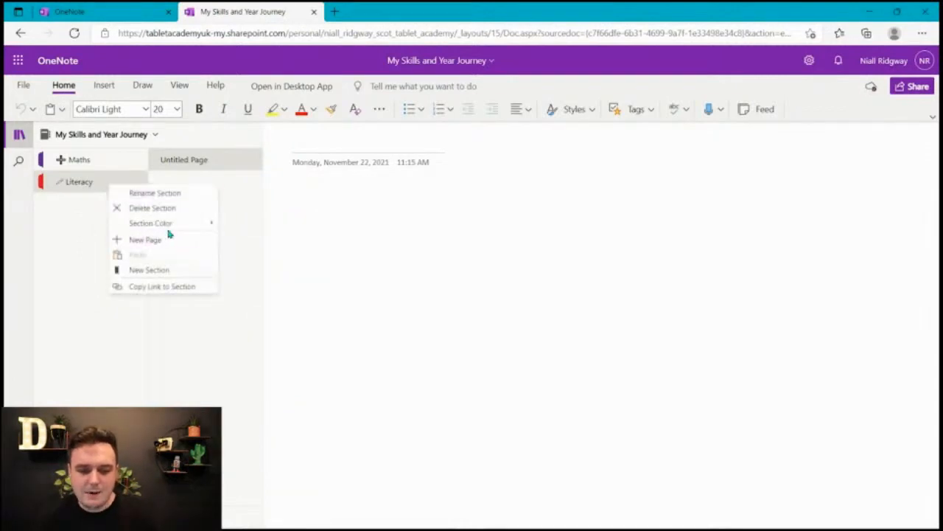
left_click(127, 242)
right_click(89, 188)
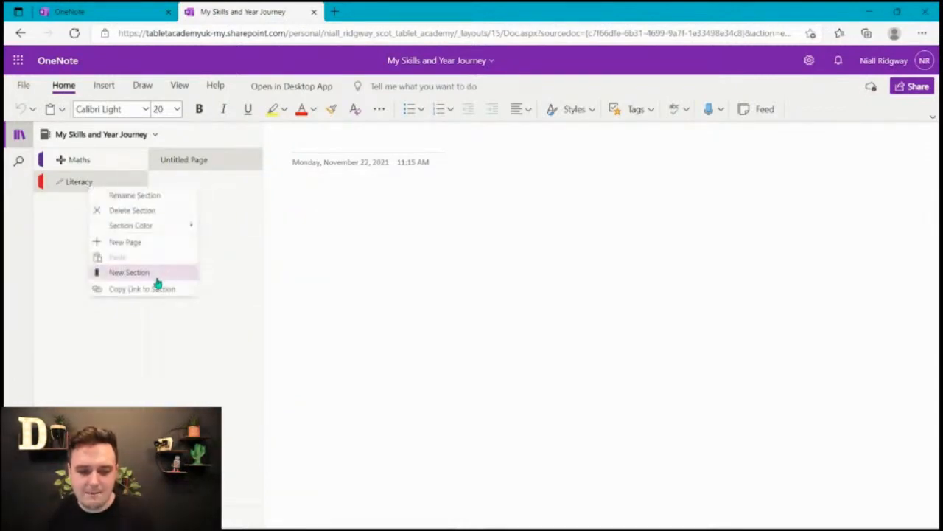
left_click(157, 271)
key("super+period")
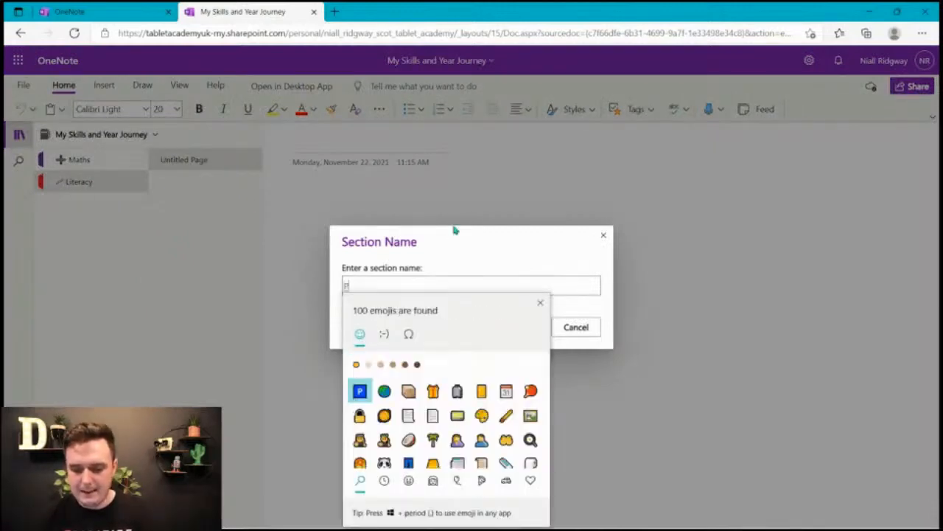
key("BackSpace")
type("run")
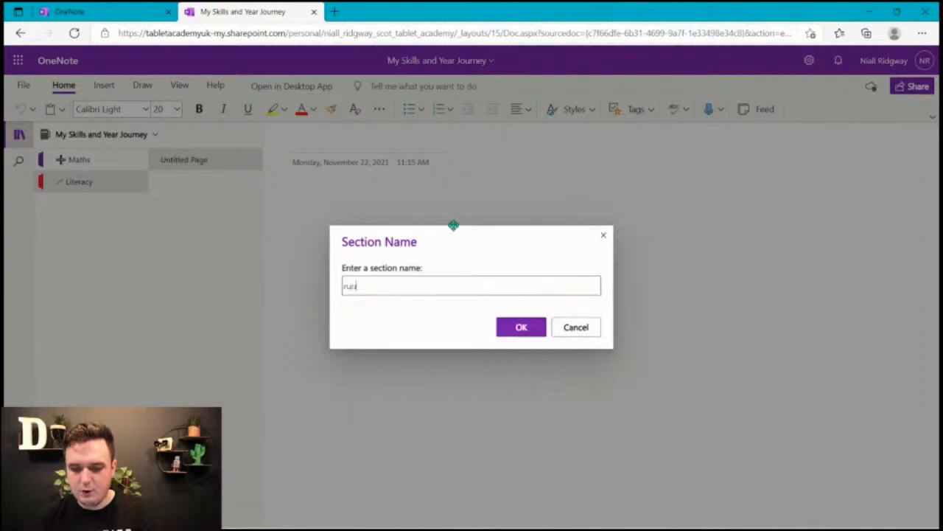
key("BackSpace")
key("BackSpace")
key("BackSpace")
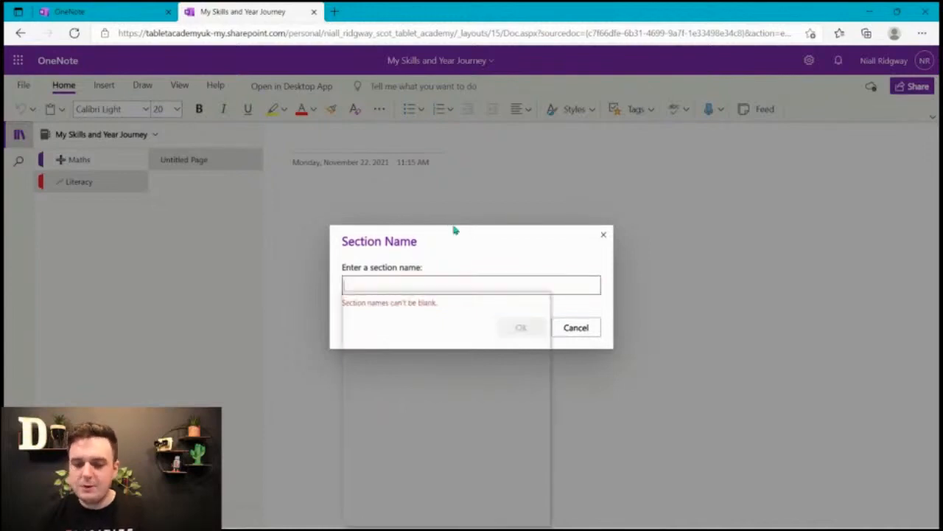
Name the new section with running shoe and dash emojis followed by "PE", finding the emojis with the search term "run", and create it.
key("super+period")
type("run")
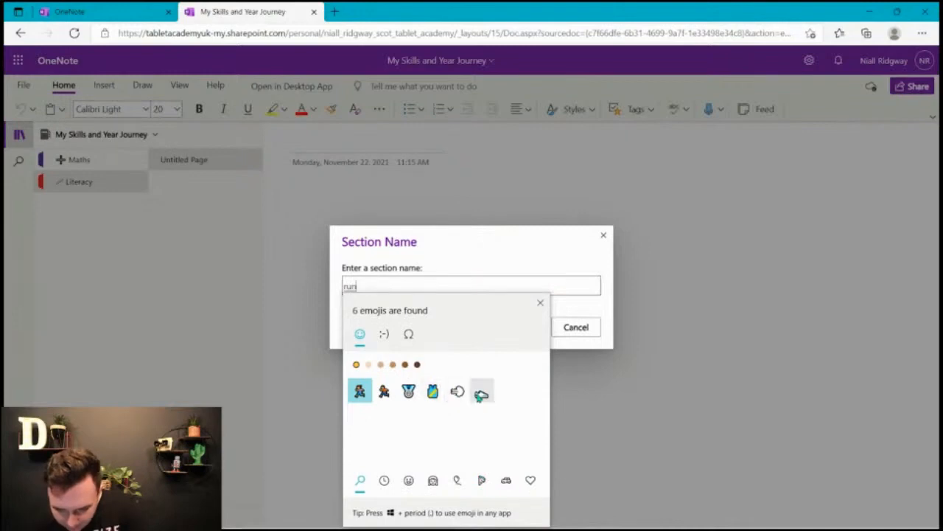
left_click(481, 393)
left_click(457, 391)
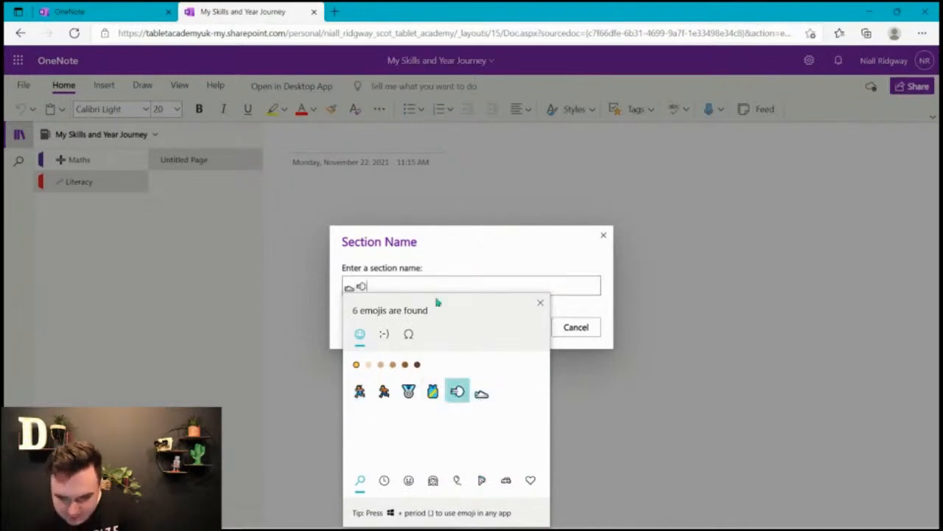
left_click(439, 284)
type("PE")
left_click(520, 327)
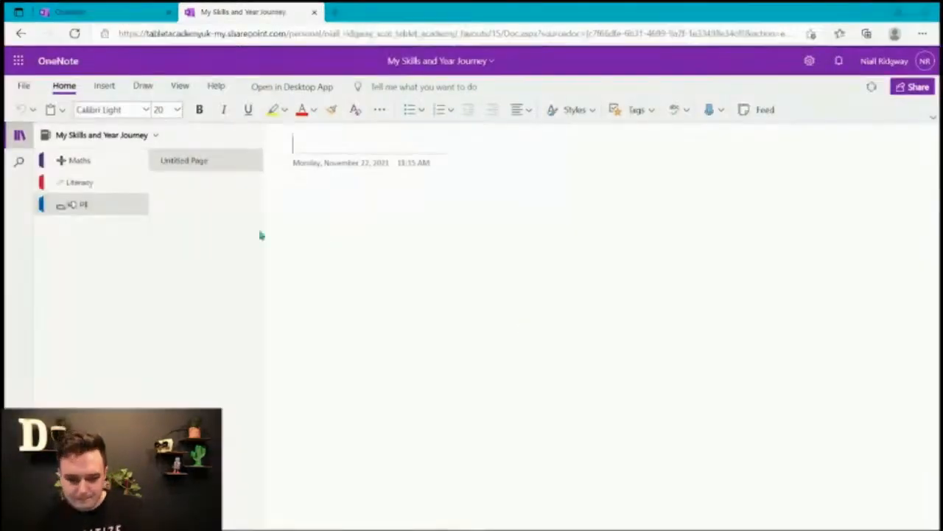
Create another section named with a laptop emoji followed by "Digital Literacy", finding the emoji with the search term "laptop".
right_click(97, 208)
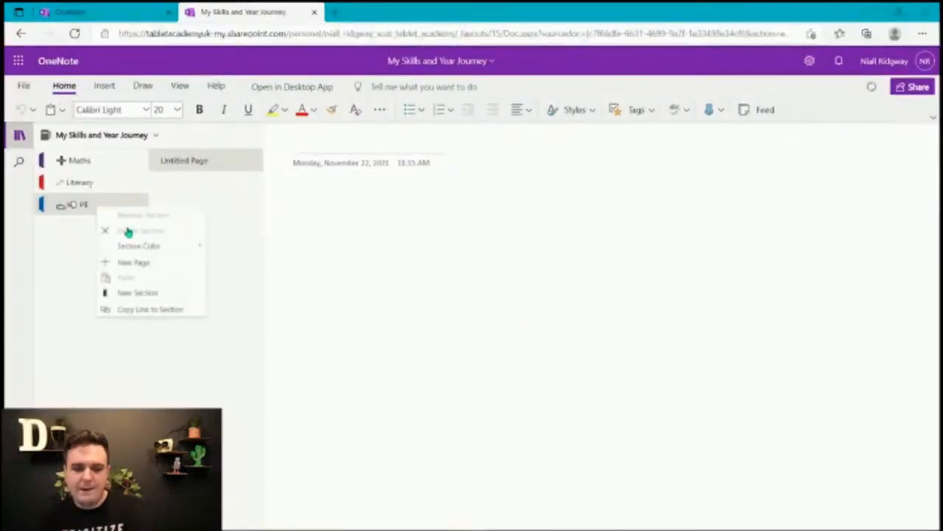
left_click(138, 293)
left_click(522, 288)
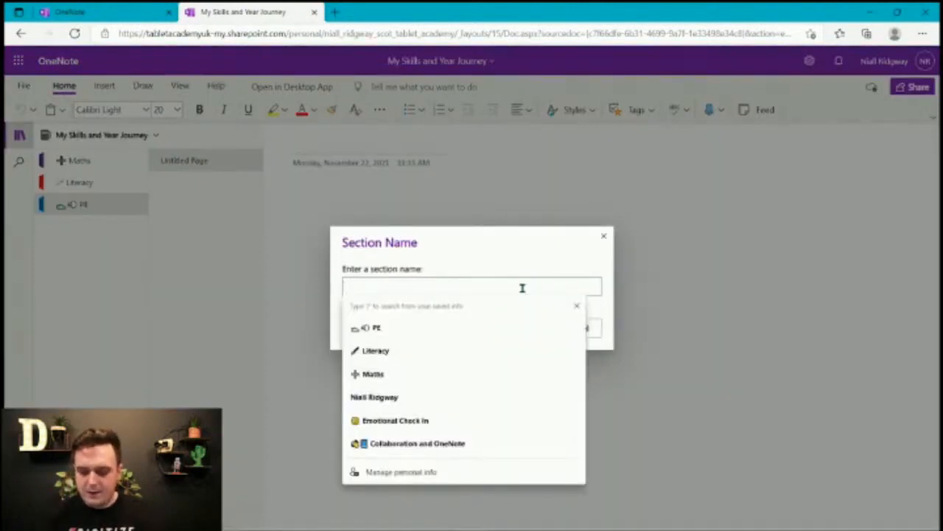
key("super+period")
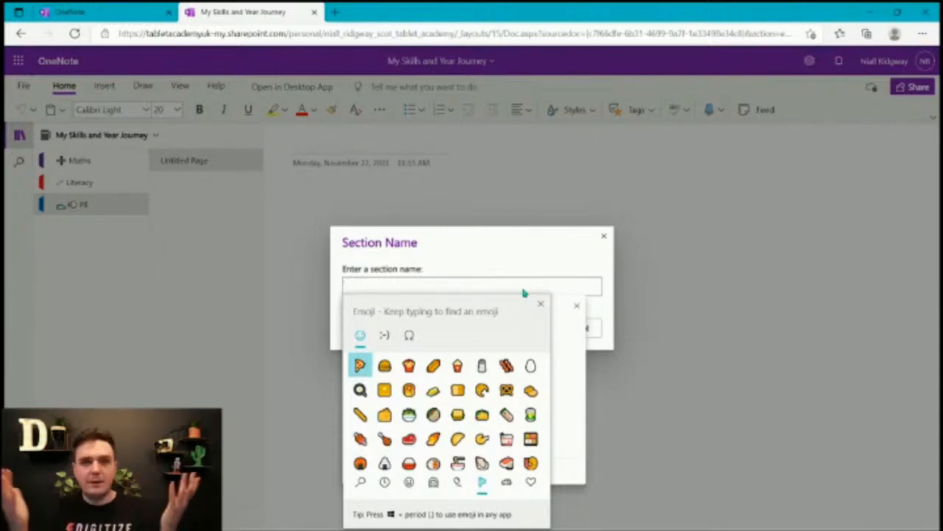
type("laptop")
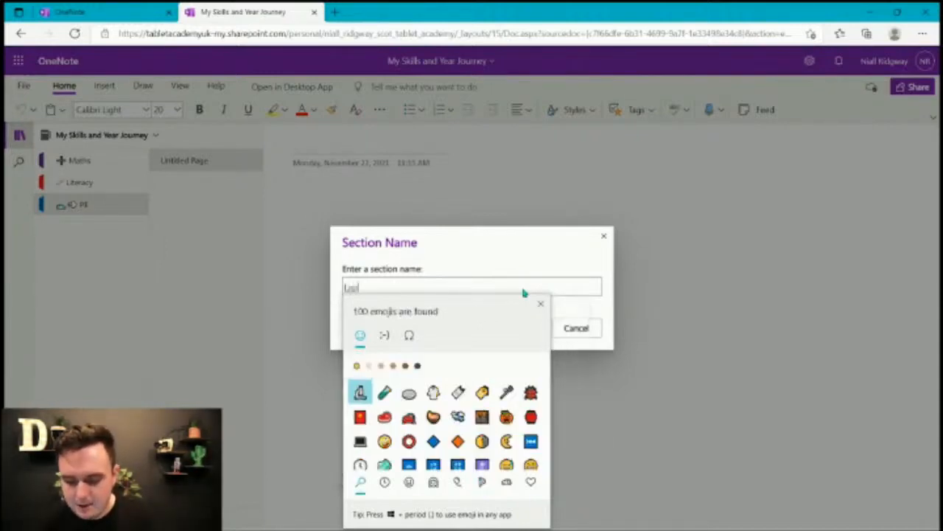
left_click(360, 365)
type("Digital Literacy")
left_click(525, 258)
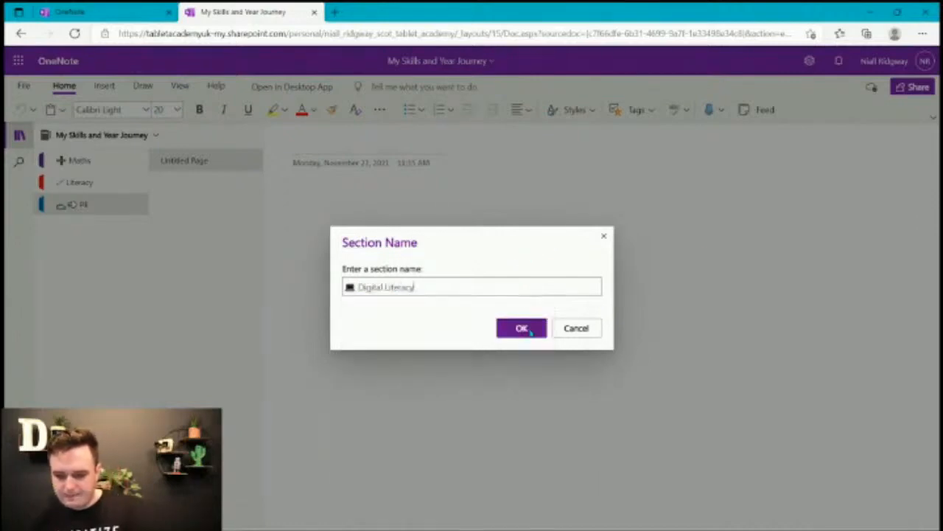
left_click(520, 326)
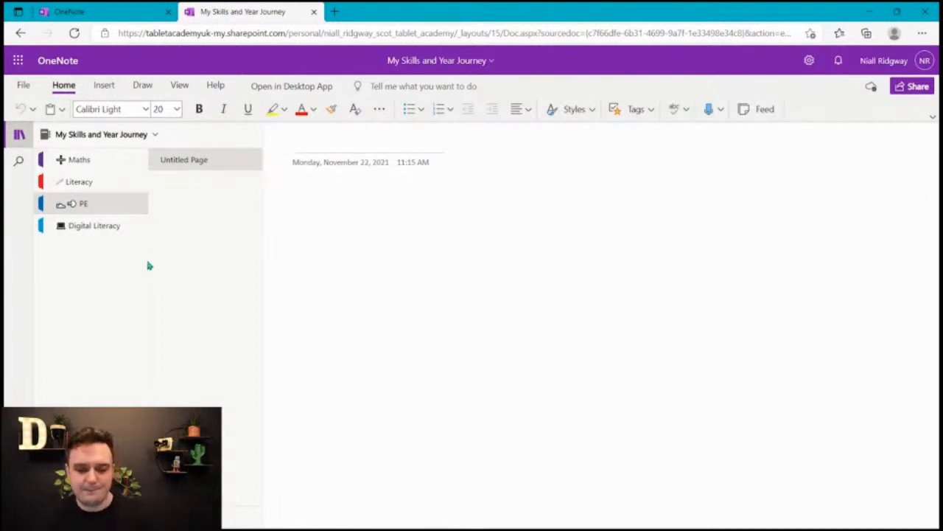
Set the PE section's color to Yellow and the Digital Literacy section's color to Blue.
right_click(106, 216)
mouse_move(158, 251)
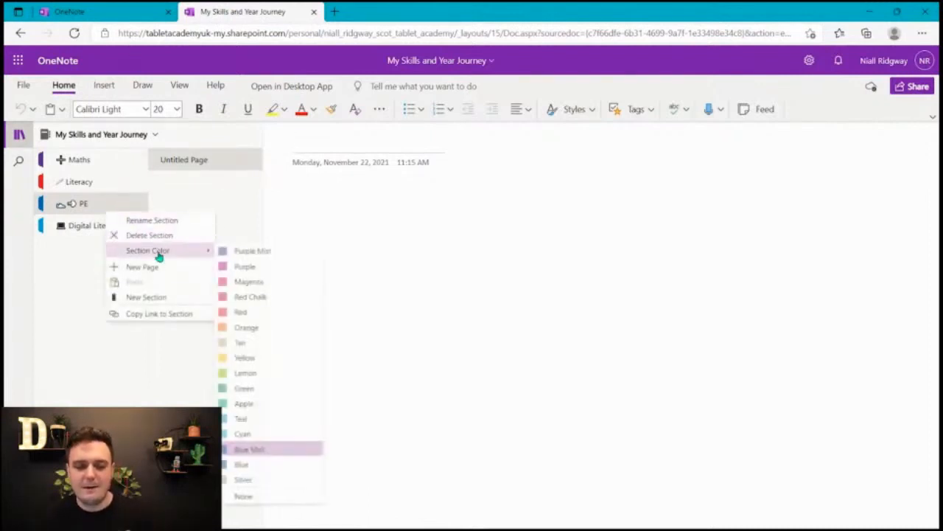
left_click(252, 359)
right_click(73, 229)
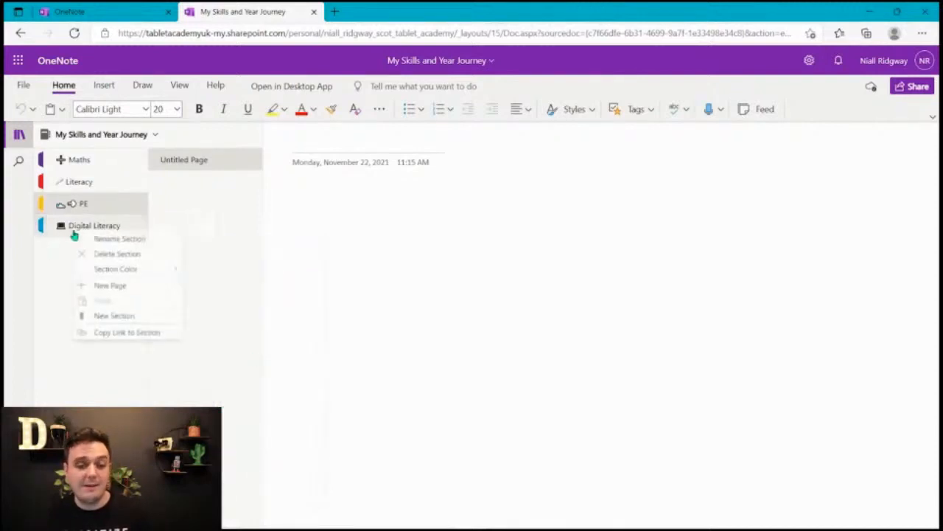
mouse_move(141, 273)
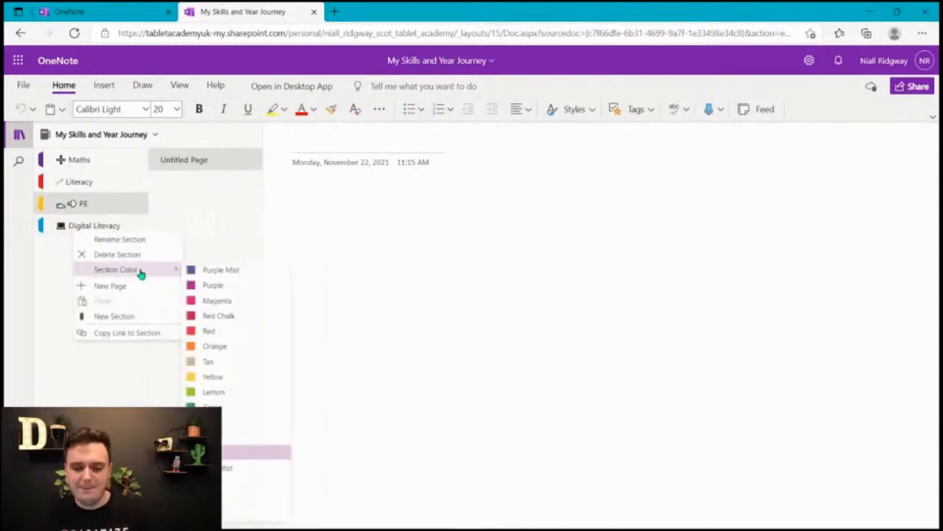
left_click(227, 485)
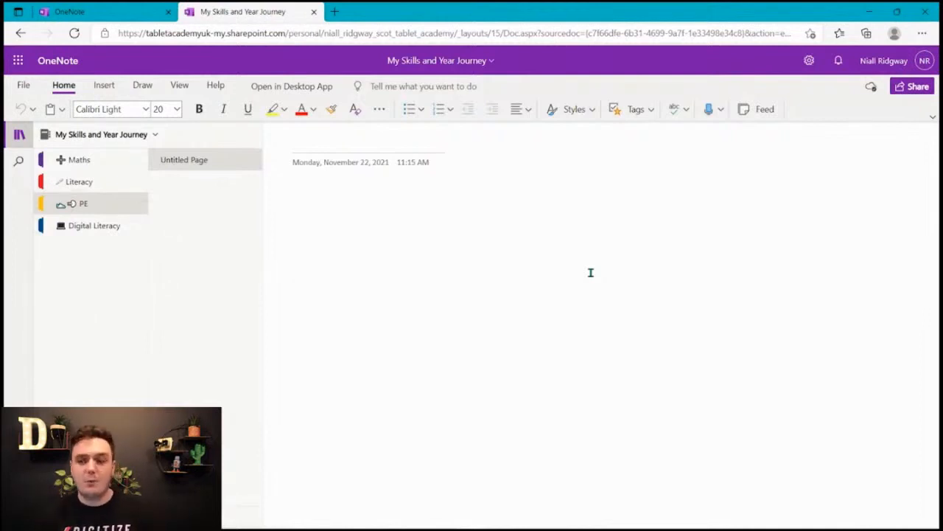
Start sharing the notebook by link and add the colleague found by first name as the recipient.
left_click(920, 88)
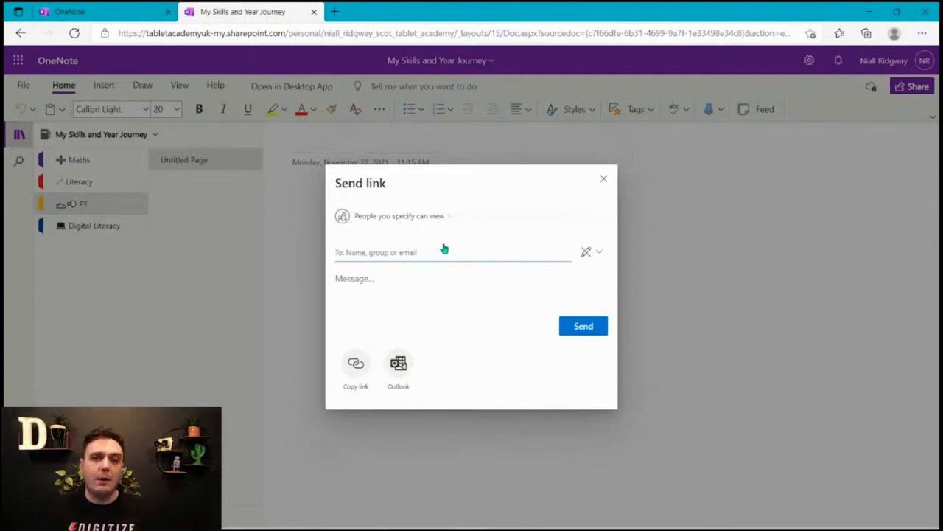
type("Pam")
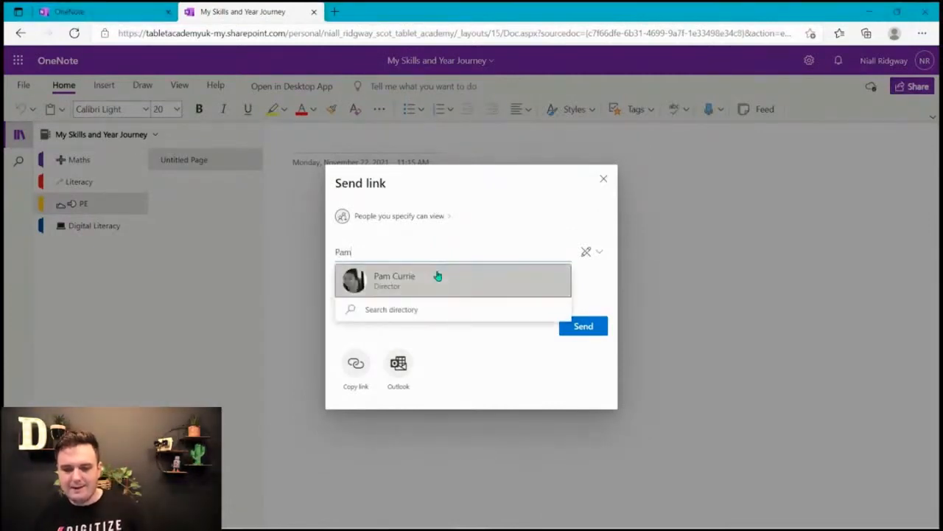
left_click(438, 274)
Write a message greeting the recipient with "Good morning", stating "Please see the attached OneNote Wonders Notebook." and signing off "Kind regards," with the sender's first name.
left_click(444, 280)
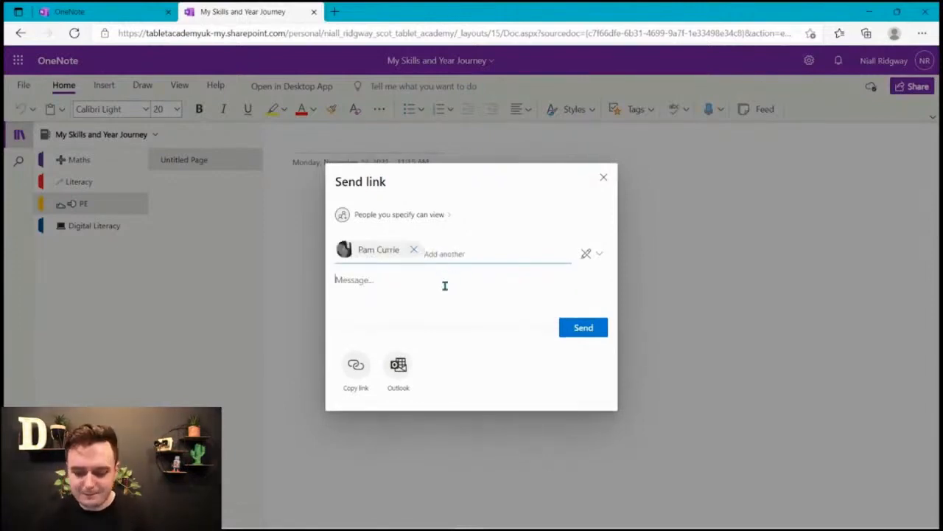
type("Good m")
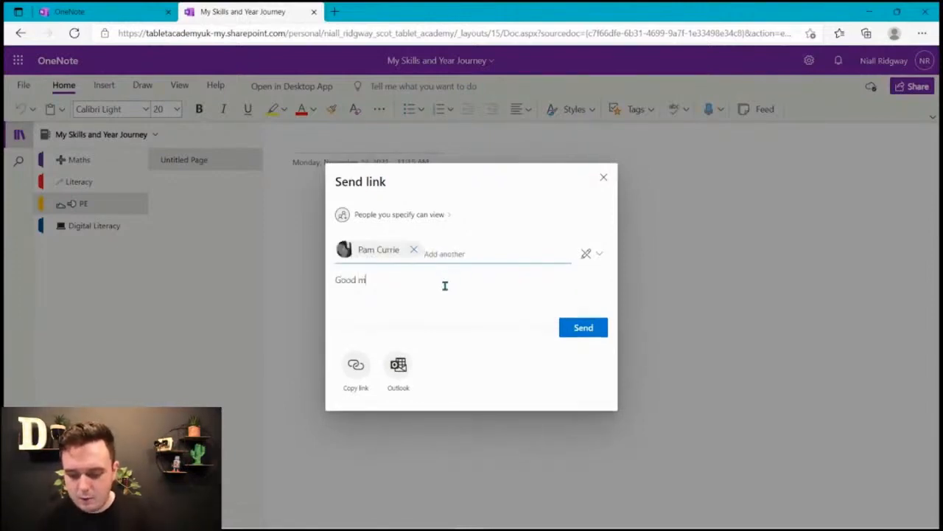
type("orning Pam,")
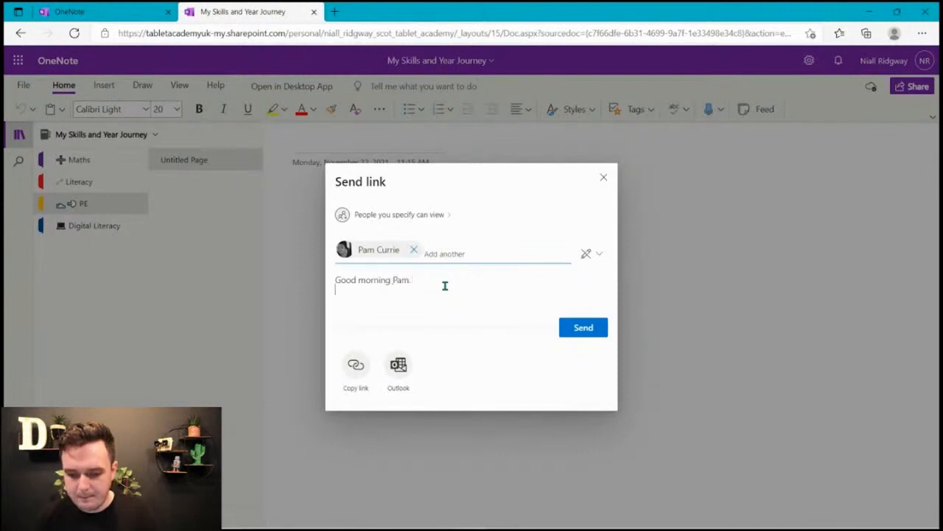
type("Please see")
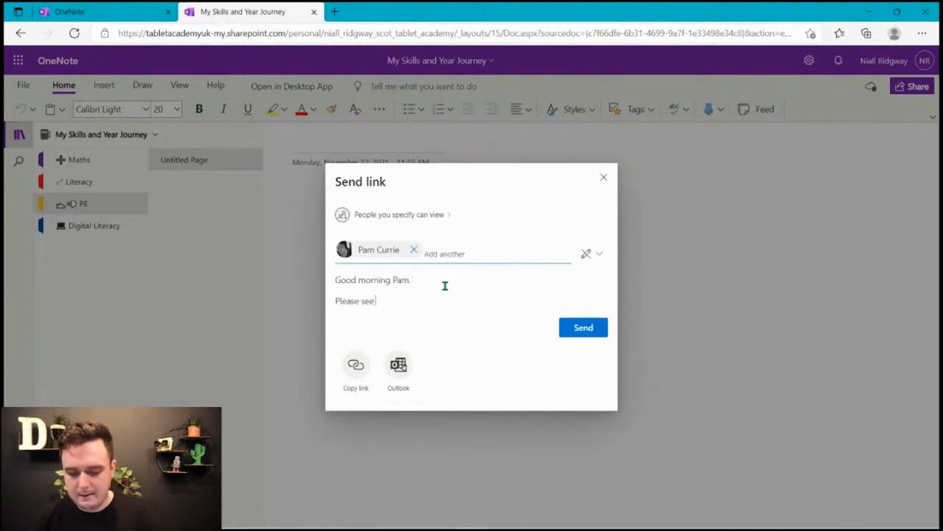
type(" the attached On")
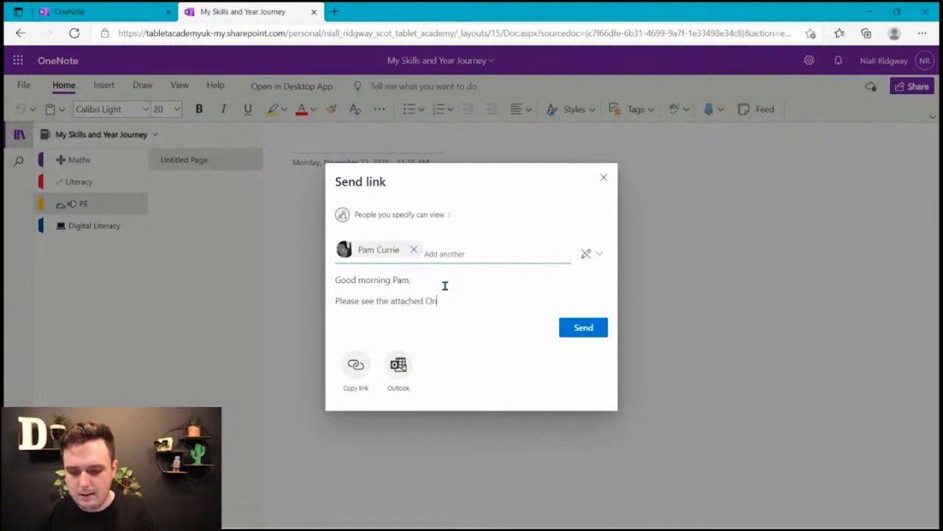
type("eNote Wonders.")
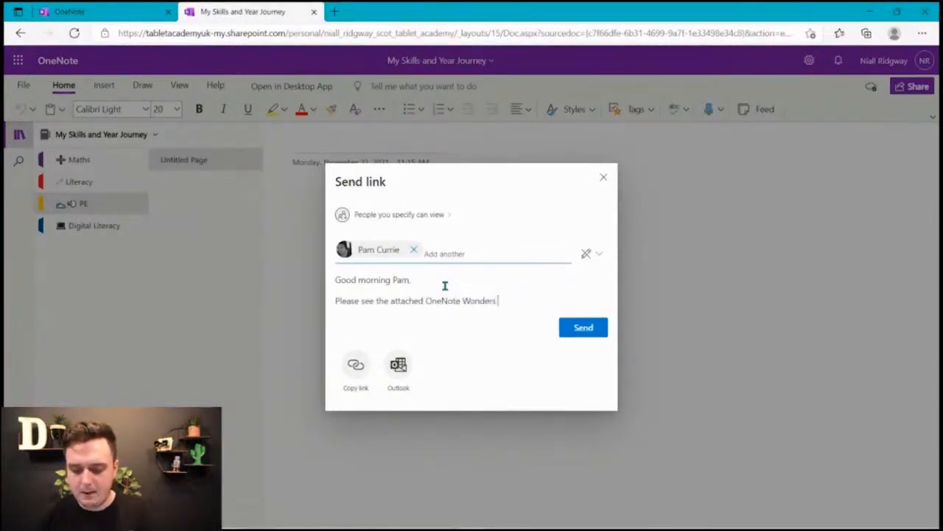
type(" Notebook.")
key("Return")
type("Kin")
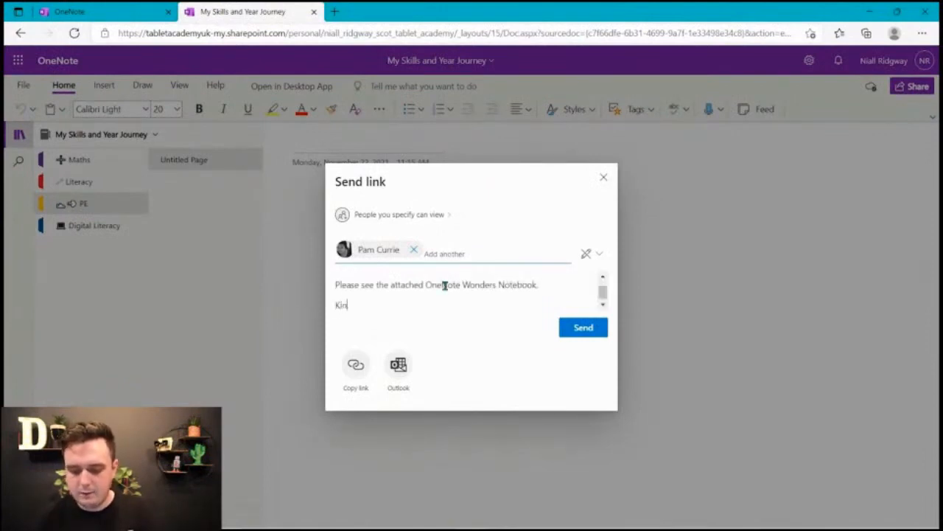
type("d regards,")
key("Return")
type("N")
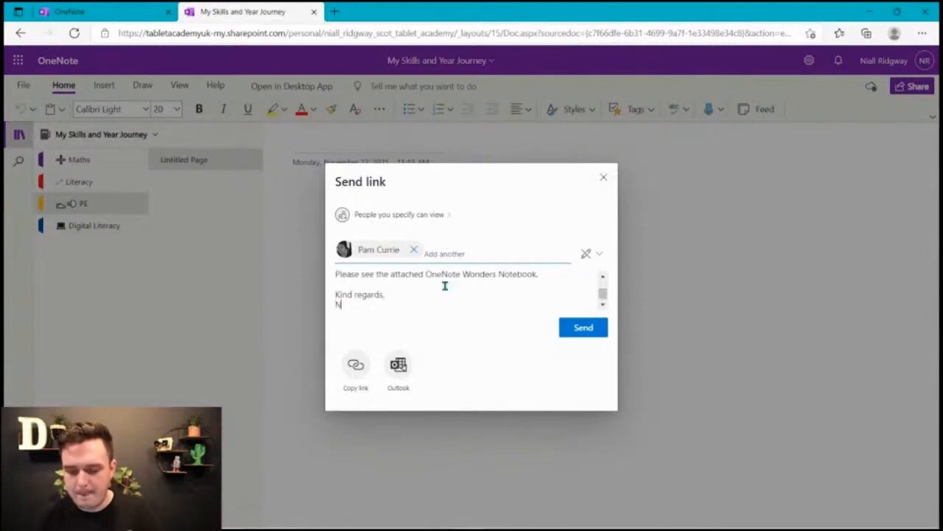
type("iall")
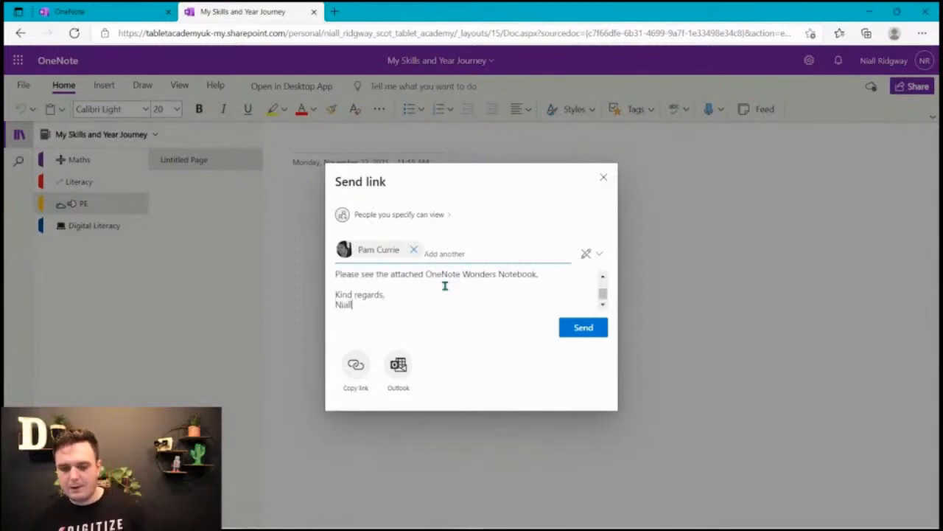
Allow the specified recipient to edit, send the notebook link and close the sharing dialog.
left_click(592, 253)
left_click(558, 289)
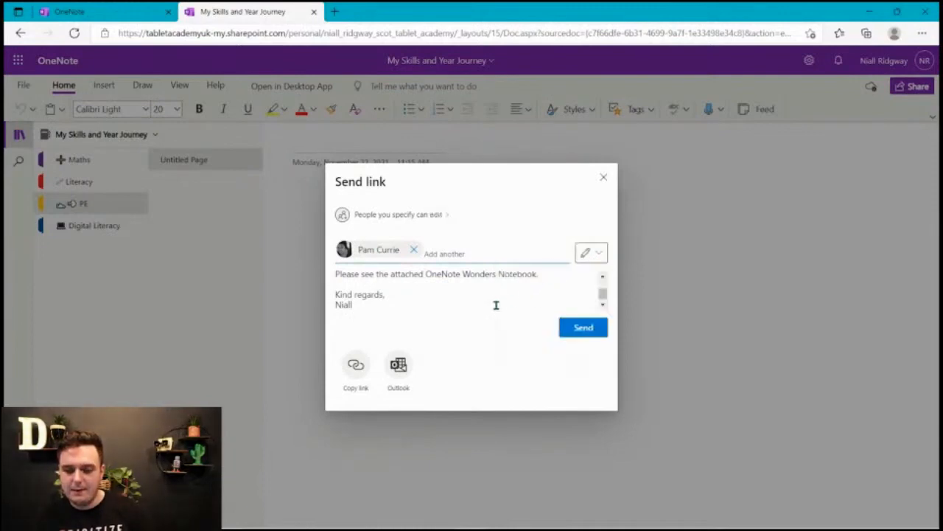
left_click(597, 334)
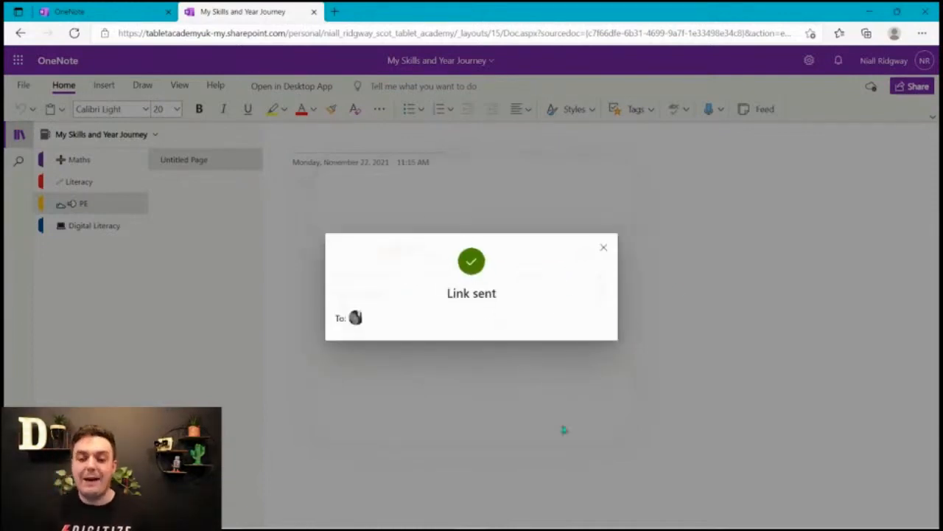
left_click(603, 249)
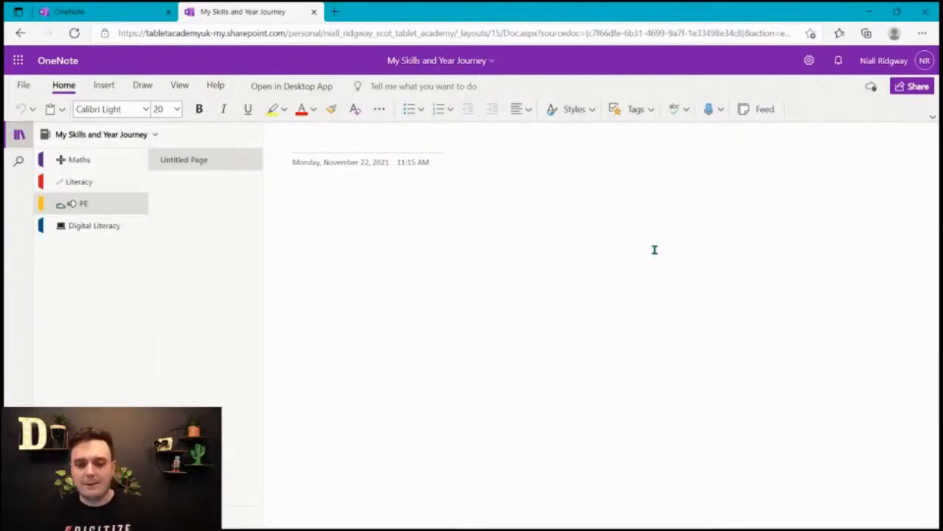
Create another new notebook named "My Skills and Year Journey 2" from the OneNote notebooks page.
left_click(81, 11)
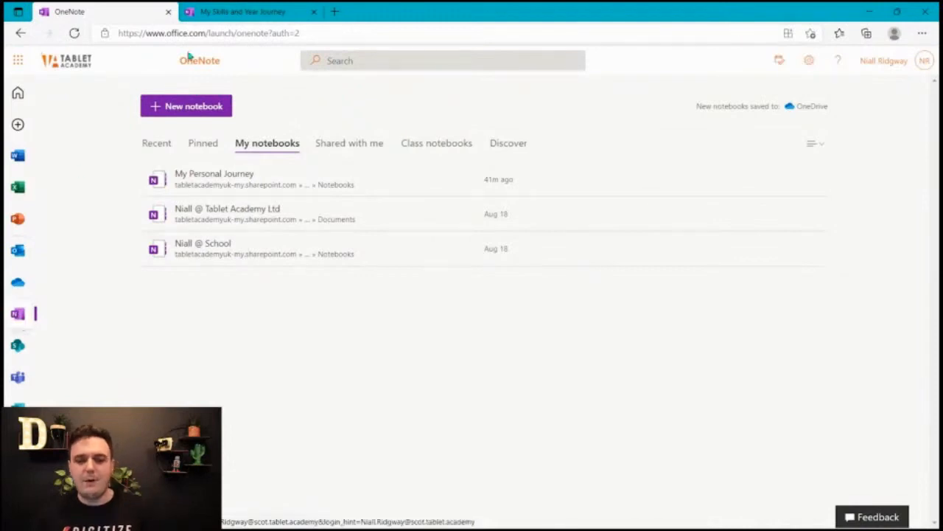
left_click(213, 106)
left_click(467, 275)
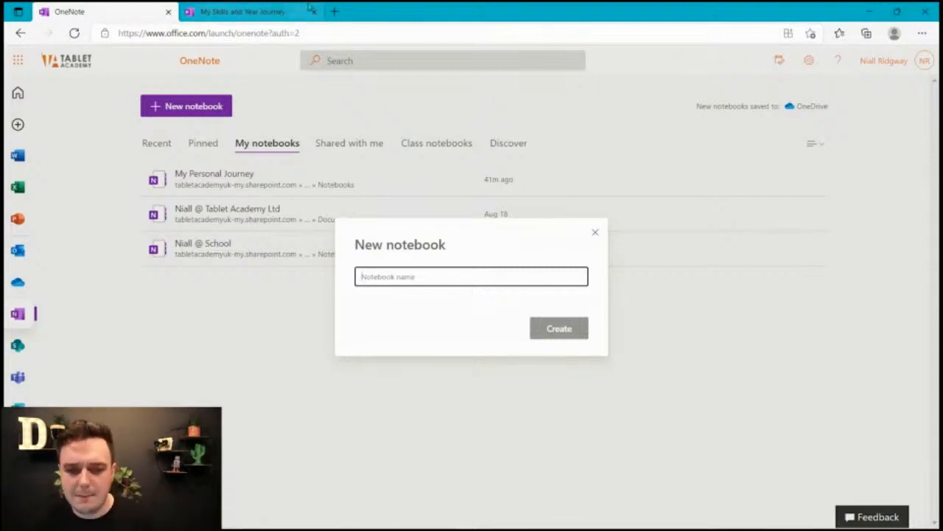
type("My ")
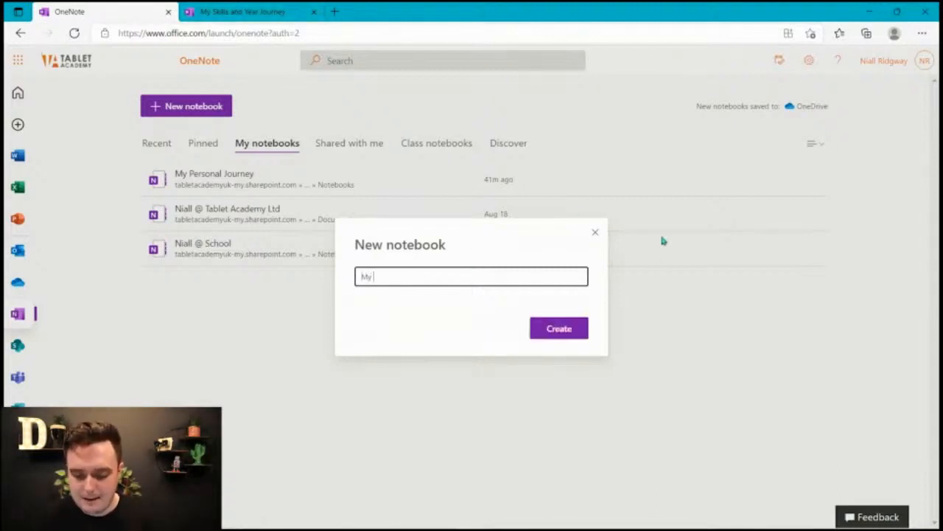
type("Skills and Yea")
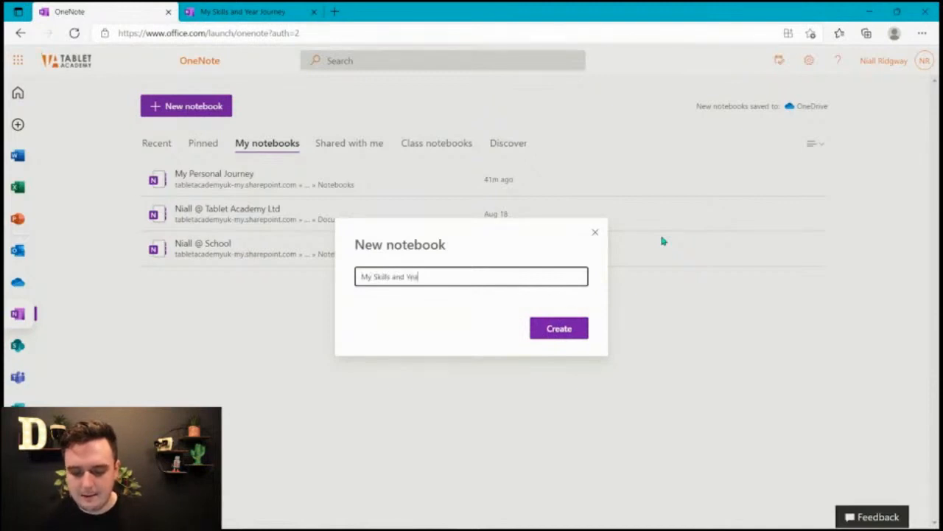
type("r Journey")
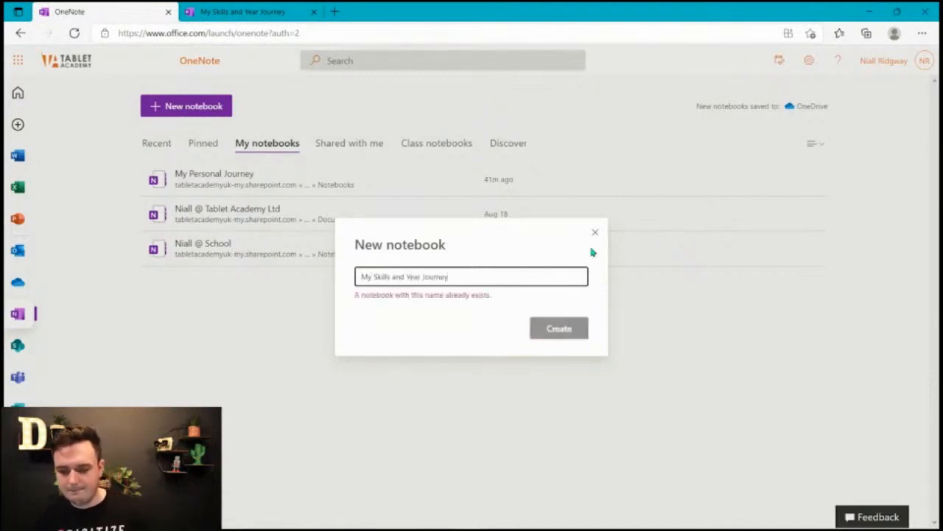
type(" 2")
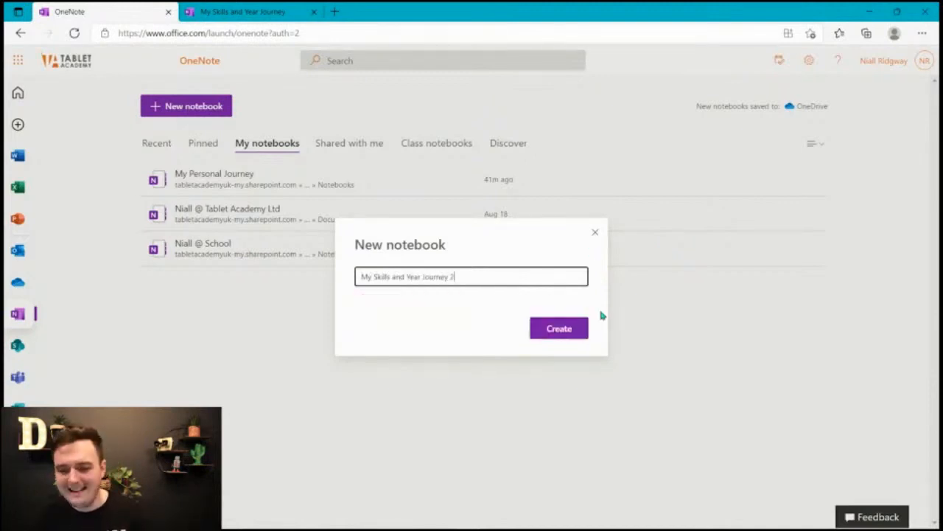
left_click(577, 329)
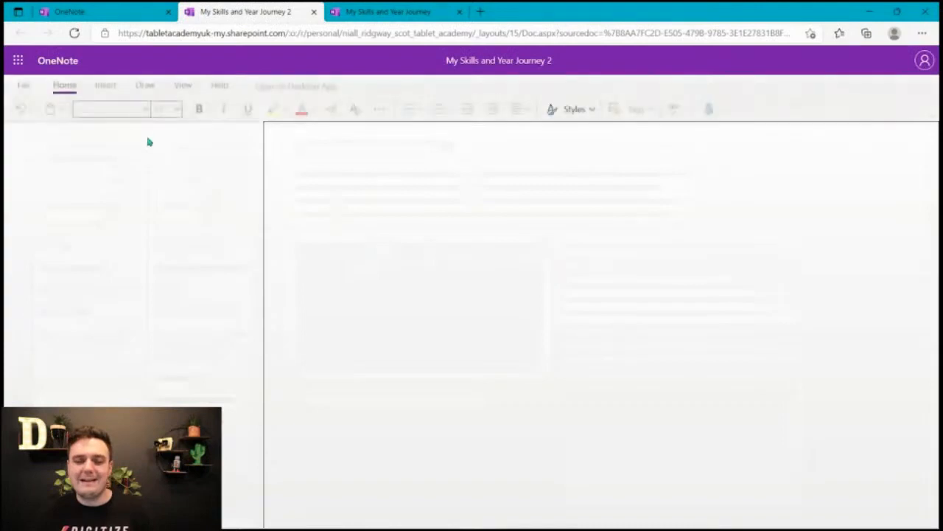
Return to the original "My Skills and Year Journey" notebook and open its link-sharing dialog.
key("ctrl+Tab")
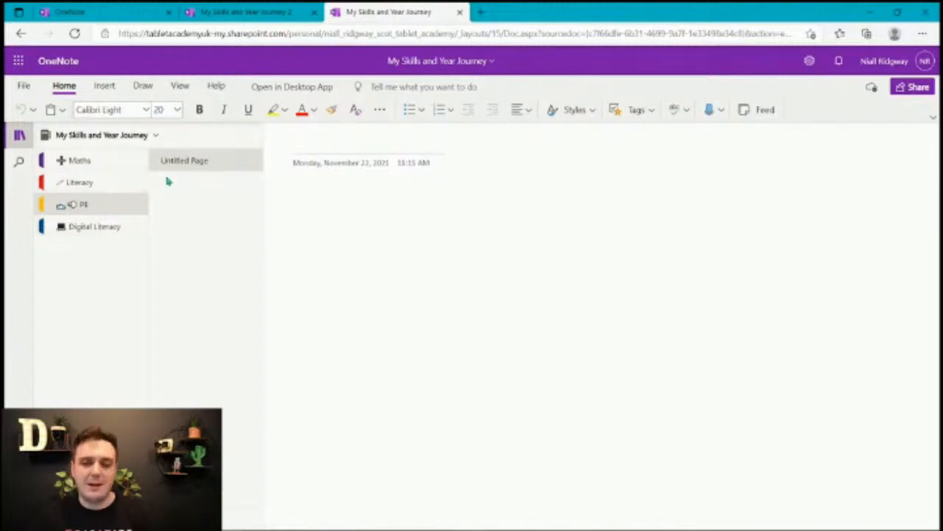
key("ctrl+shift+Tab")
key("ctrl+Tab")
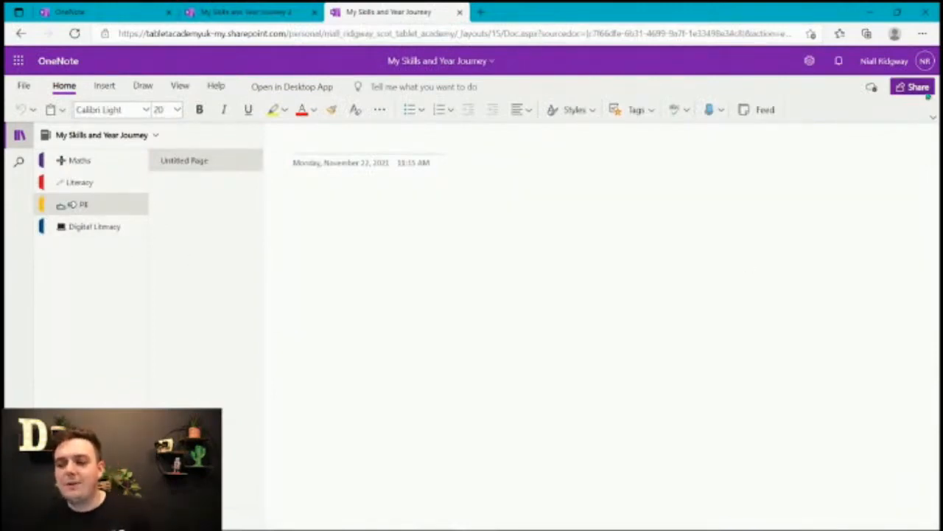
left_click(927, 93)
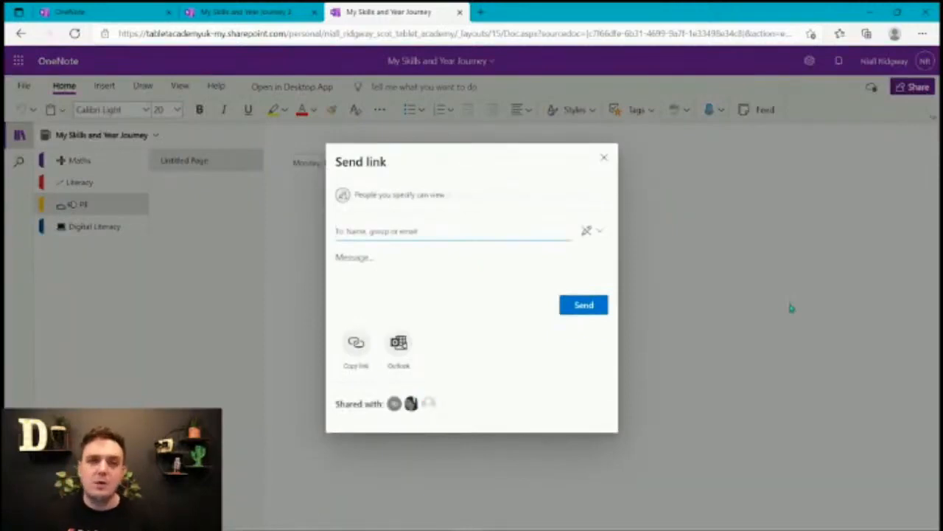